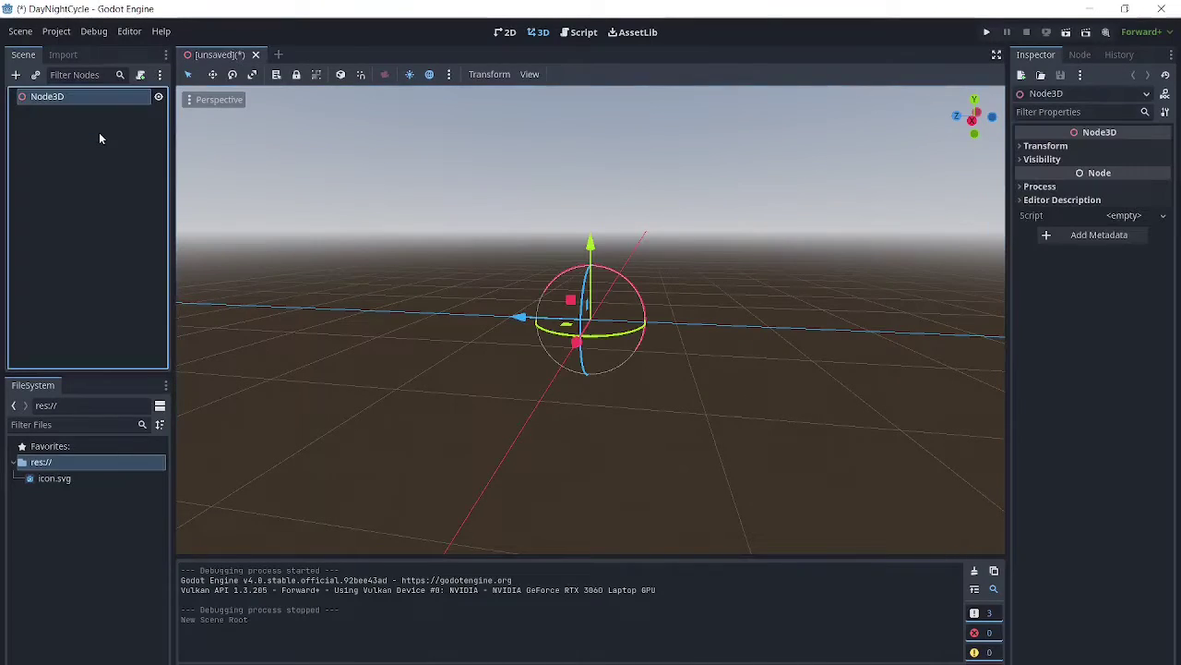
- Rename the scene's root Node3D to 'DayNightCycle'
{"action": "double_click", "coordinate": [61, 96]}
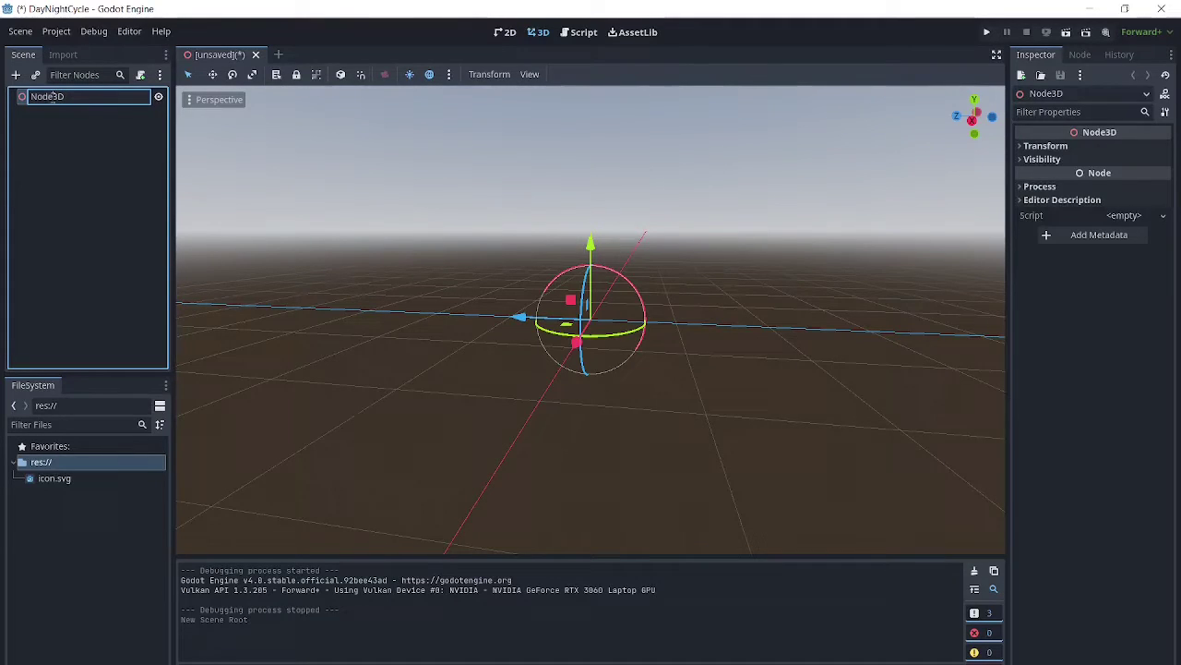
{"action": "right_click", "coordinate": [52, 98]}
{"action": "left_click", "coordinate": [43, 89]}
{"action": "double_click", "coordinate": [42, 100]}
{"action": "type", "text": "DayNightCycle"}
{"action": "key", "text": "Return"}
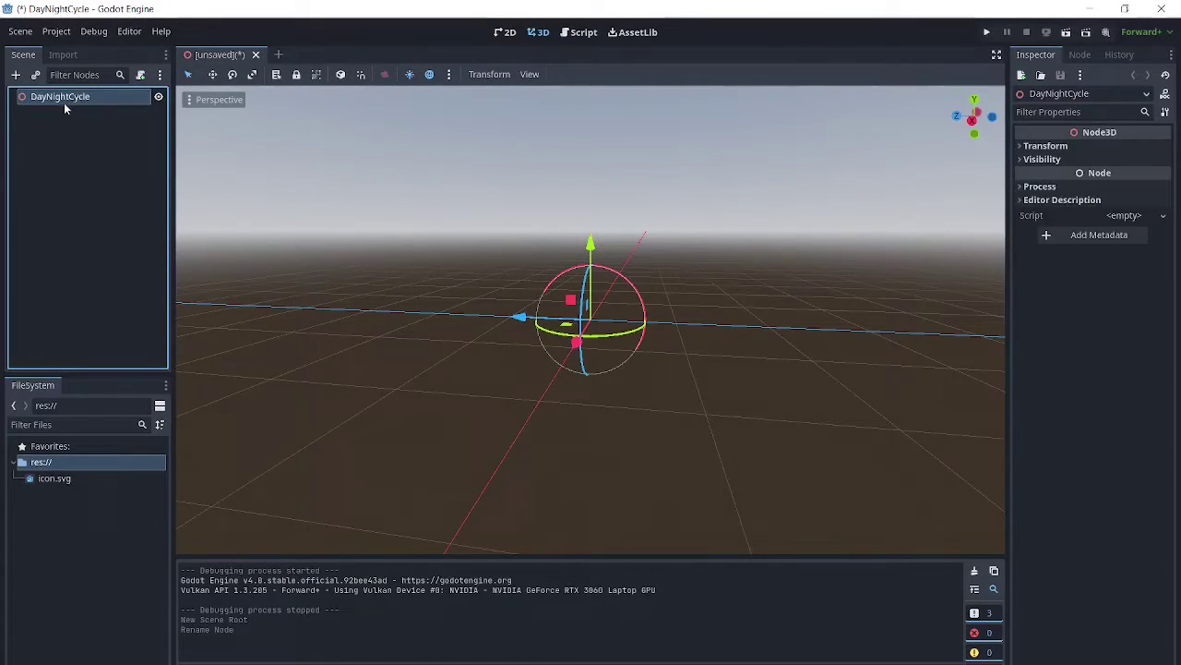
- Add a WorldEnvironment child node under DayNightCycle
{"action": "right_click", "coordinate": [61, 101]}
{"action": "left_click", "coordinate": [85, 111]}
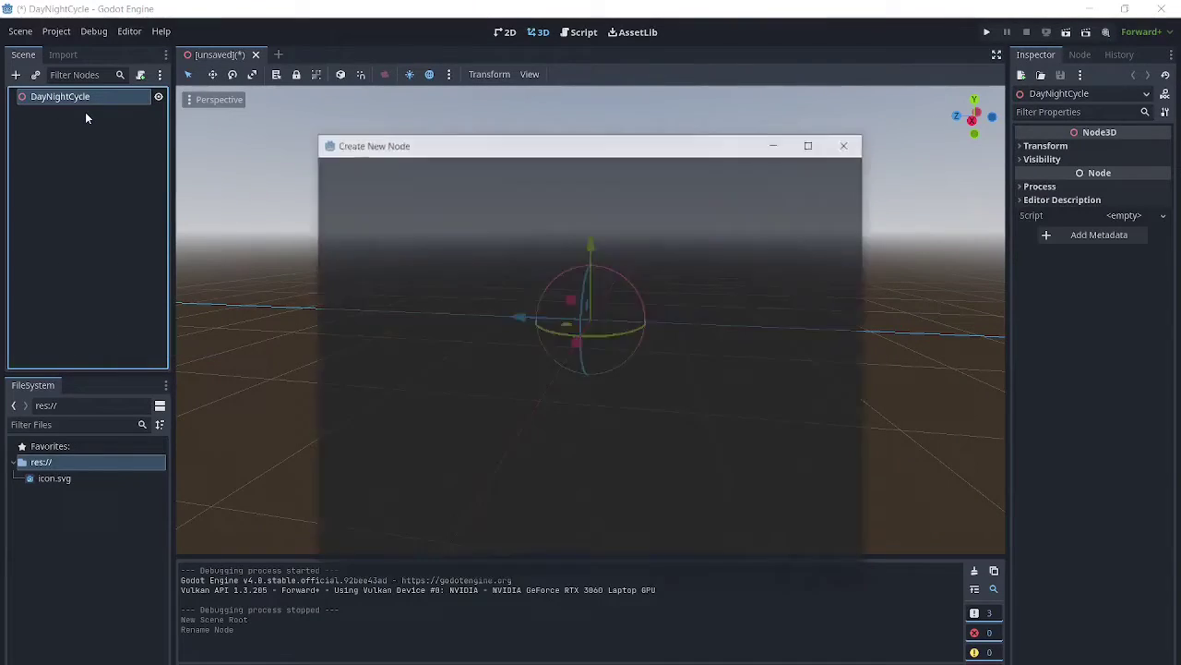
{"action": "type", "text": "world"}
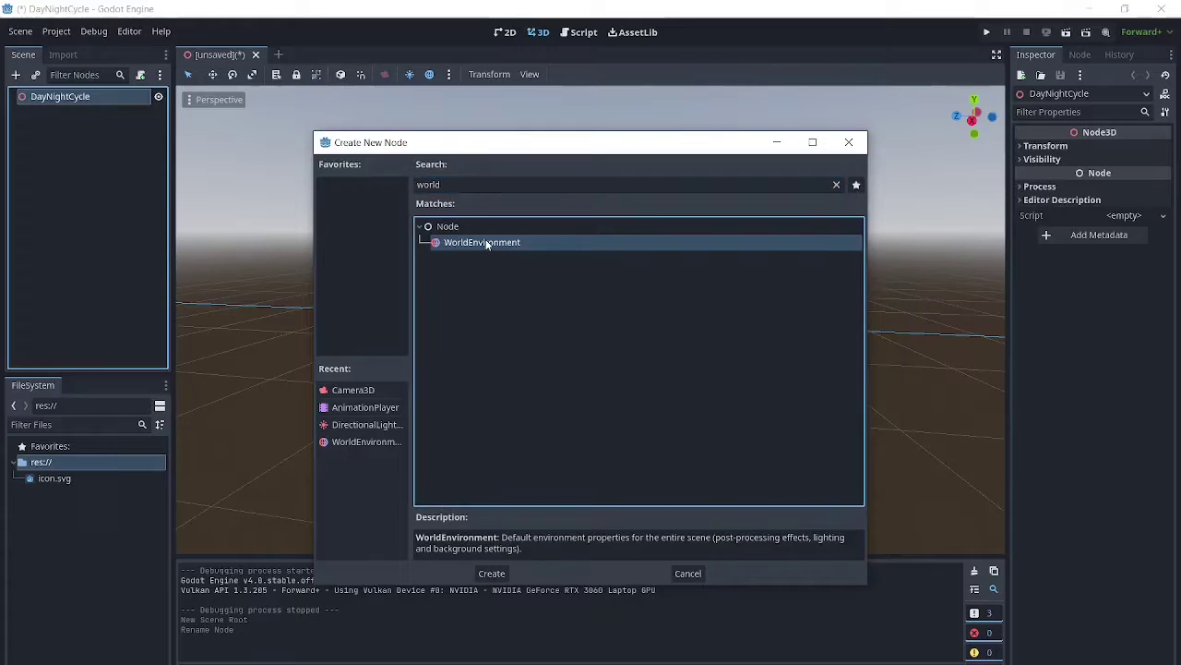
{"action": "double_click", "coordinate": [486, 242]}
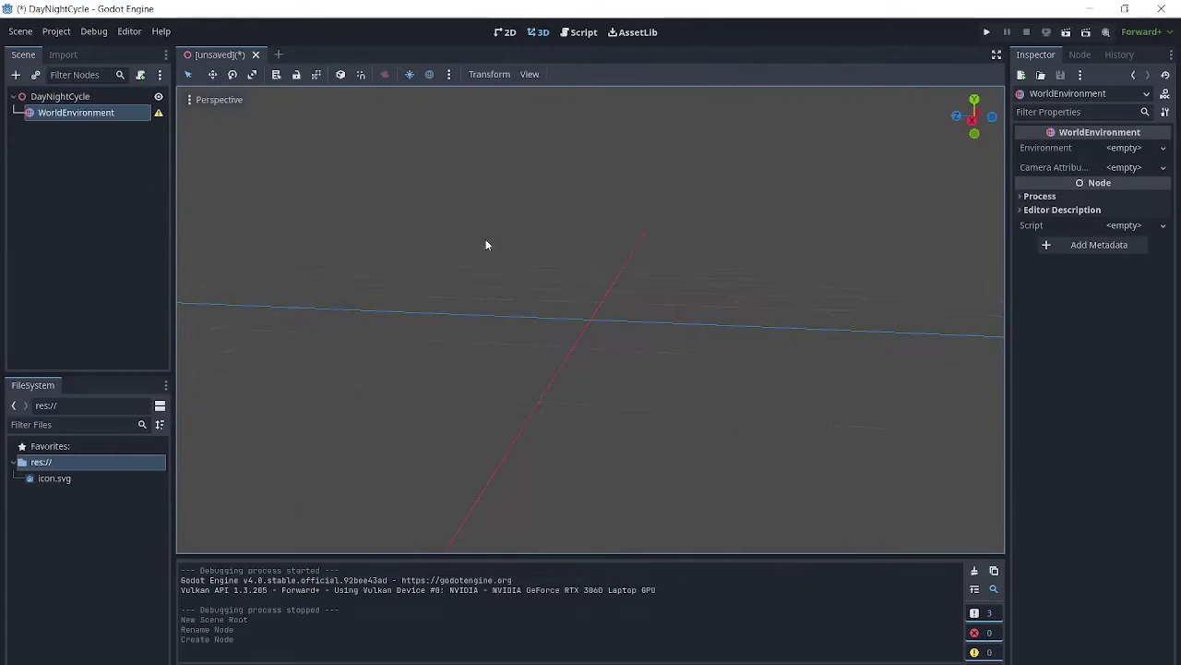
- Assign a new Environment resource to the WorldEnvironment and expand its settings
{"action": "left_click", "coordinate": [1123, 148]}
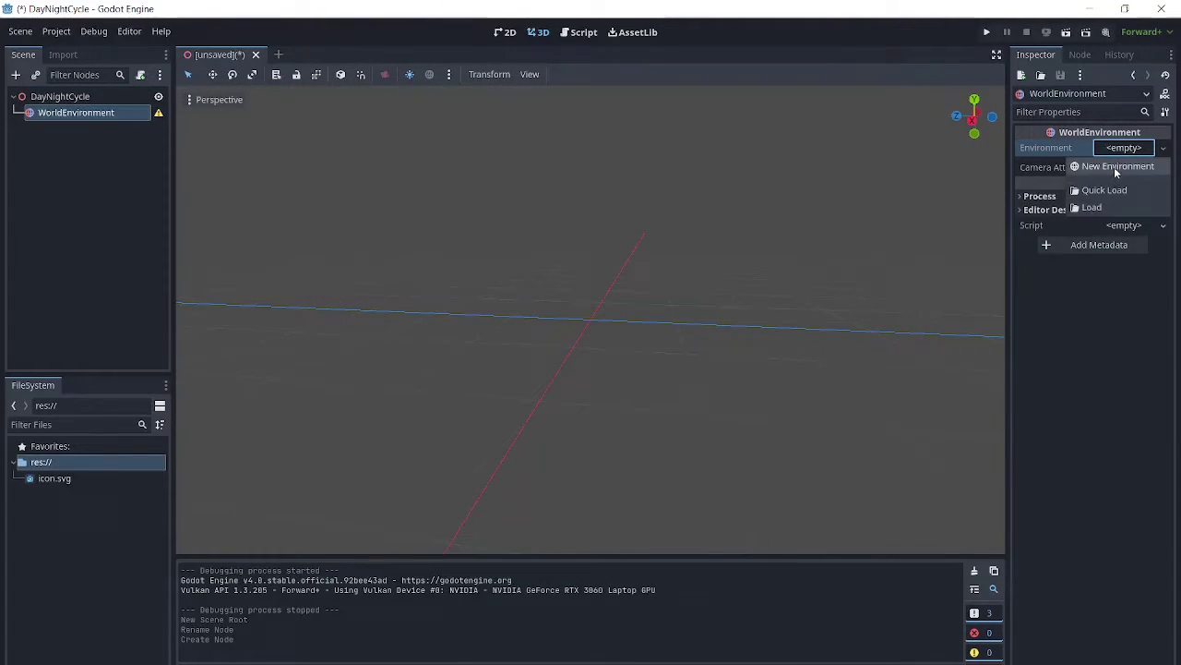
{"action": "left_click", "coordinate": [1115, 170]}
{"action": "right_click", "coordinate": [1141, 150]}
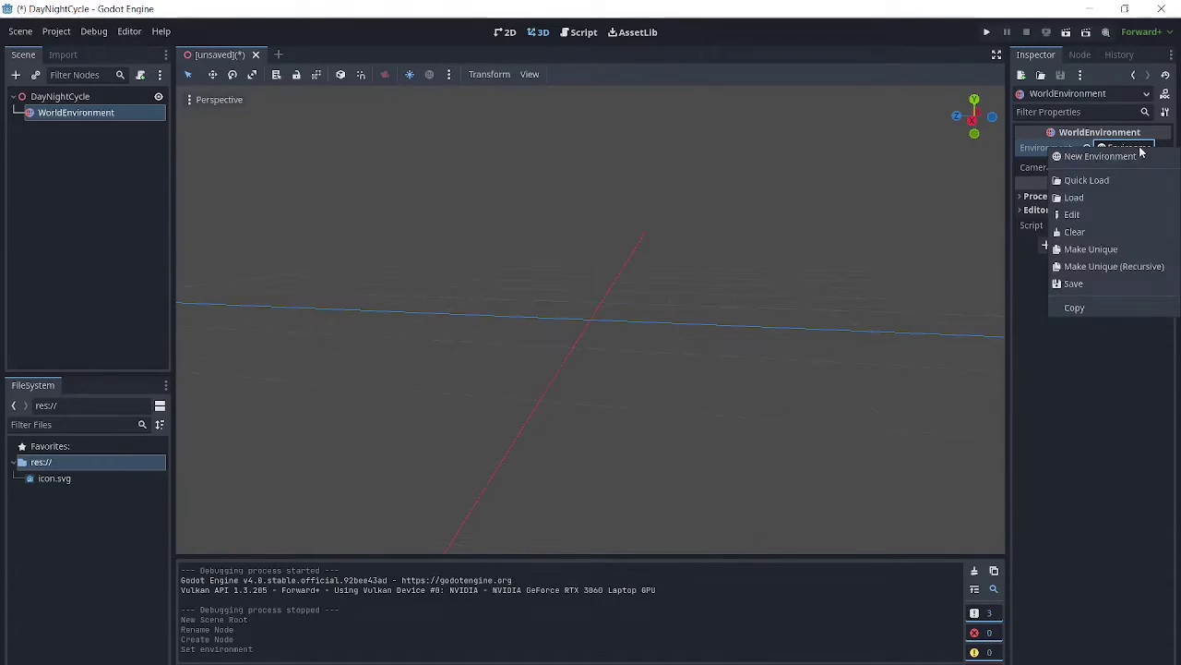
{"action": "left_click", "coordinate": [1030, 318]}
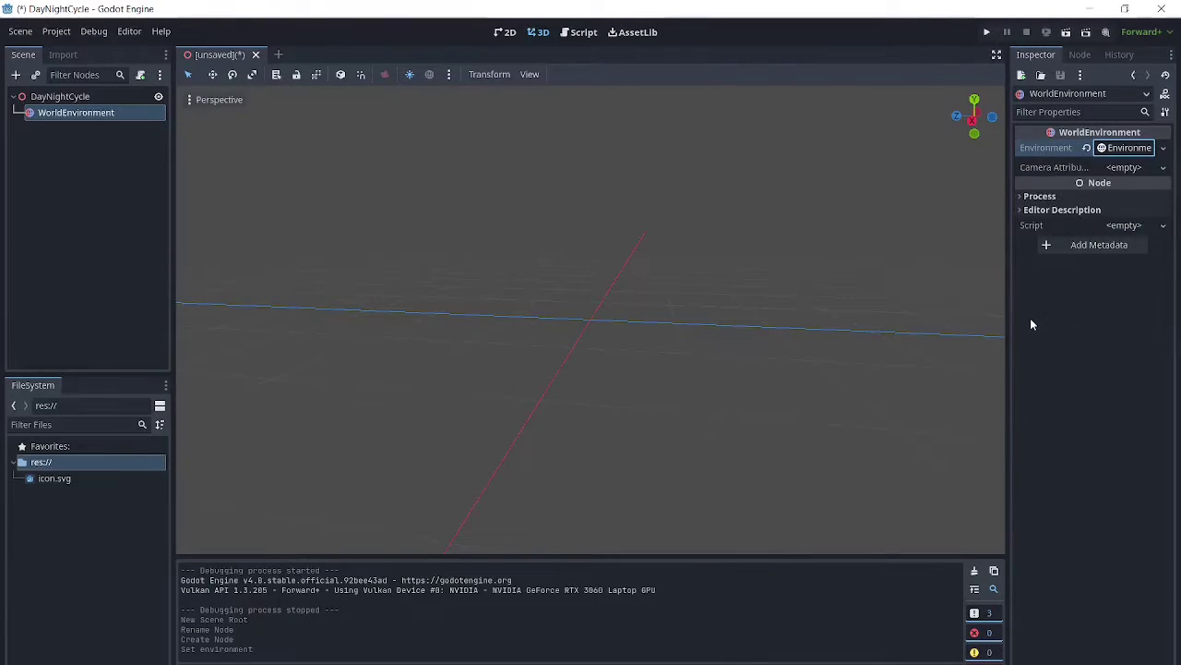
{"action": "left_click", "coordinate": [1119, 150]}
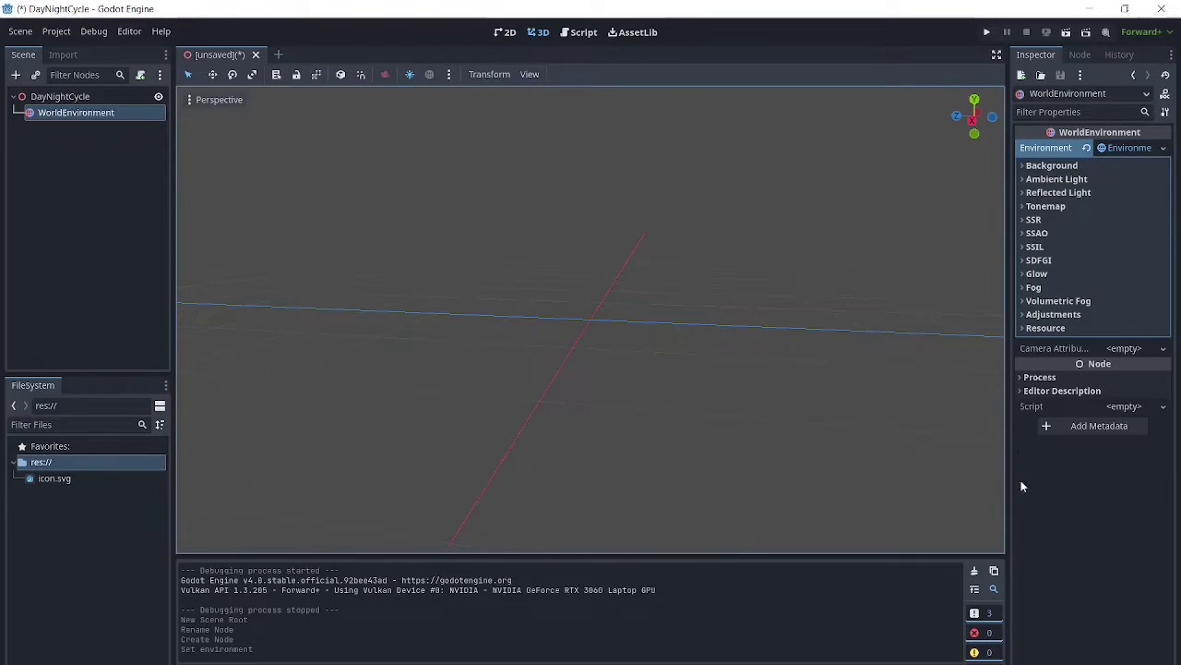
- Set the environment's background mode to Sky
{"action": "left_click", "coordinate": [1024, 168]}
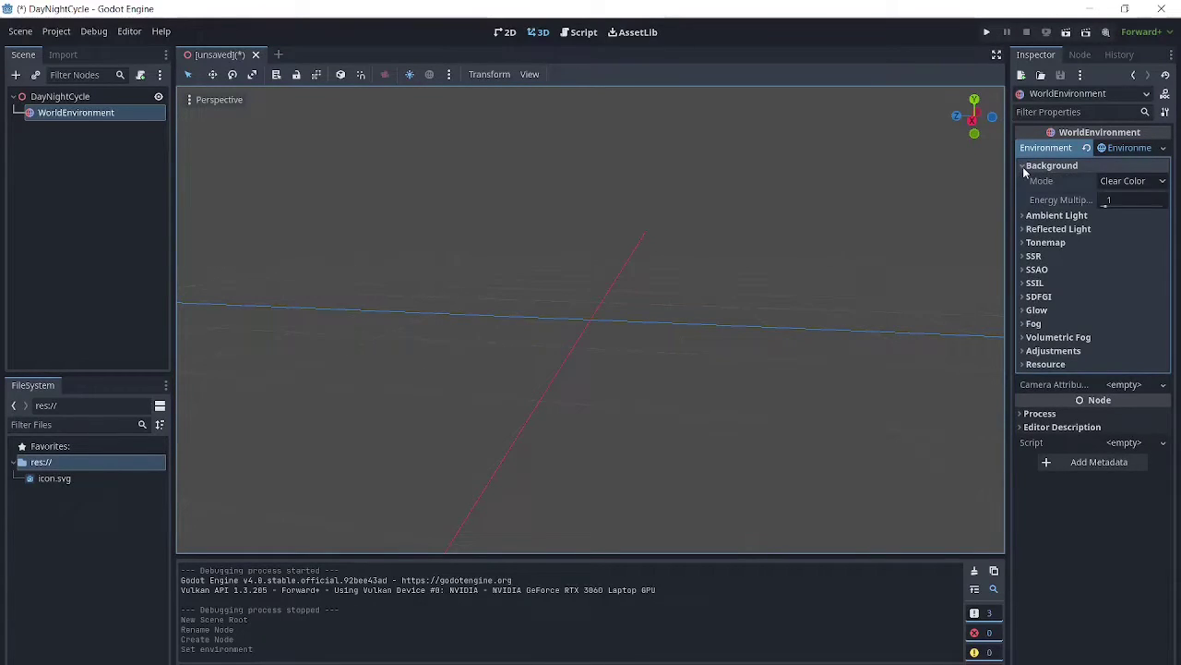
{"action": "left_click", "coordinate": [1129, 181]}
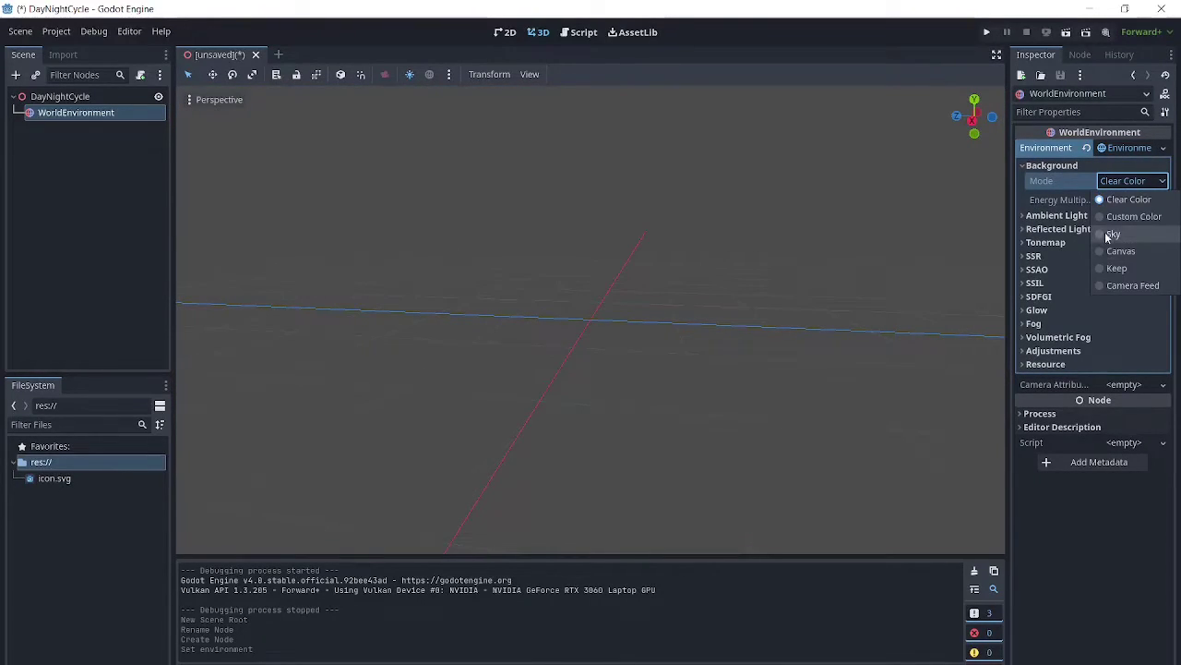
{"action": "left_click", "coordinate": [1108, 235]}
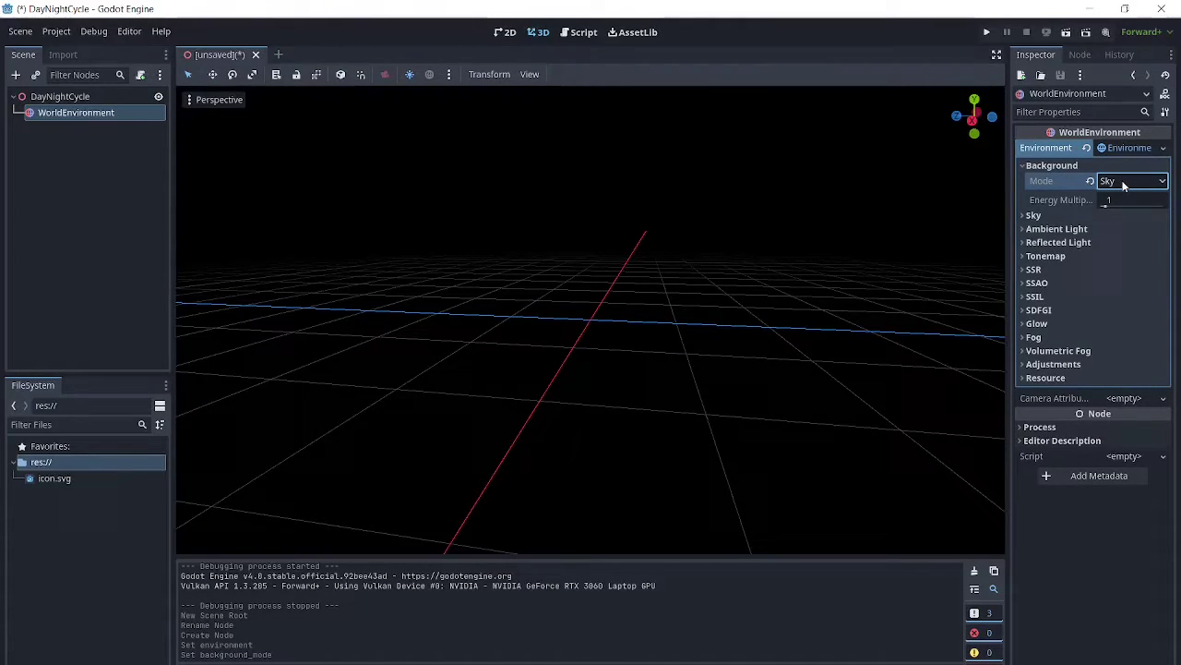
- Create a new Sky resource using a new PhysicalSkyMaterial
{"action": "left_click", "coordinate": [1025, 216]}
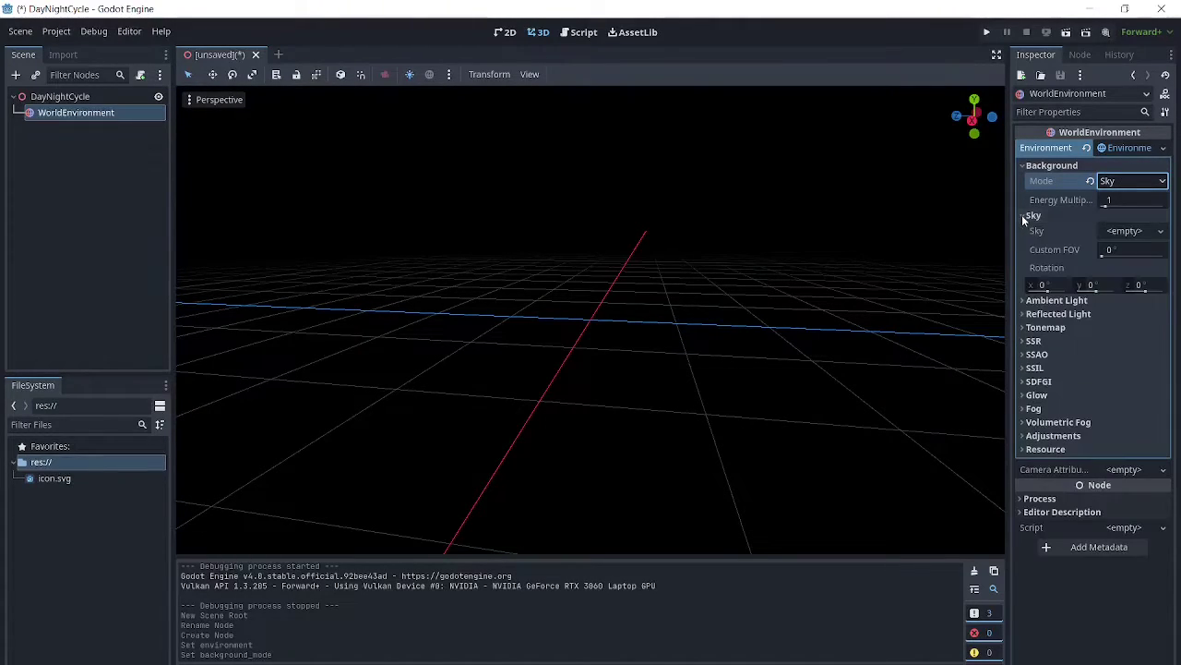
{"action": "left_click", "coordinate": [1126, 233]}
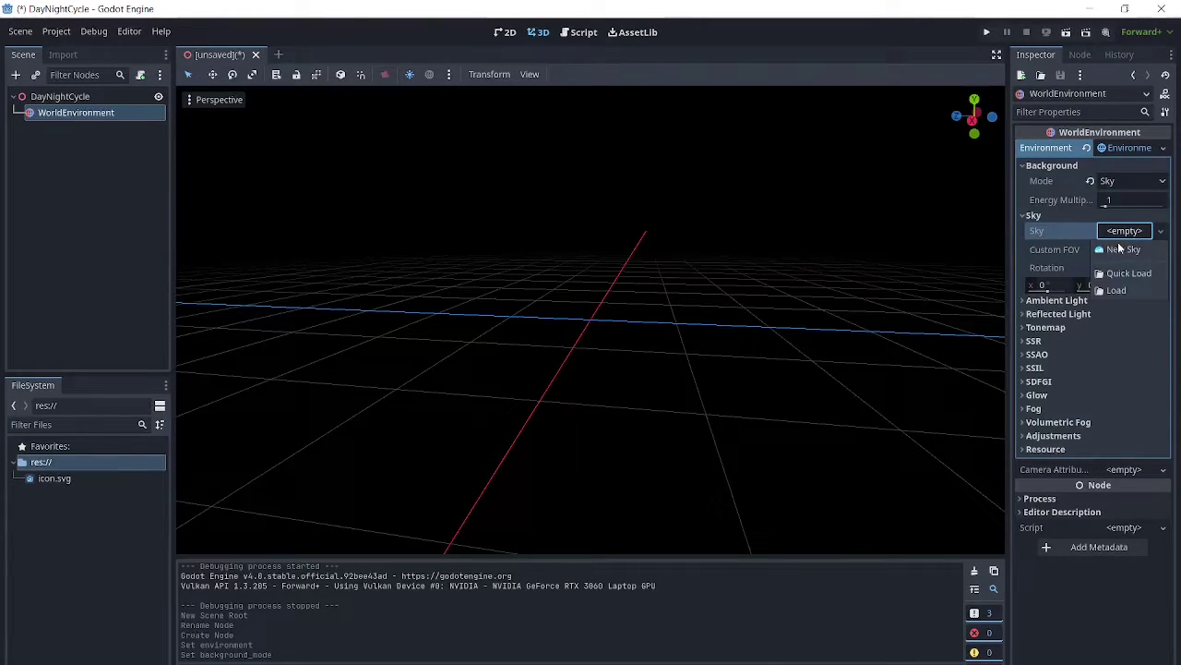
{"action": "left_click", "coordinate": [1123, 249]}
{"action": "left_click", "coordinate": [1119, 237]}
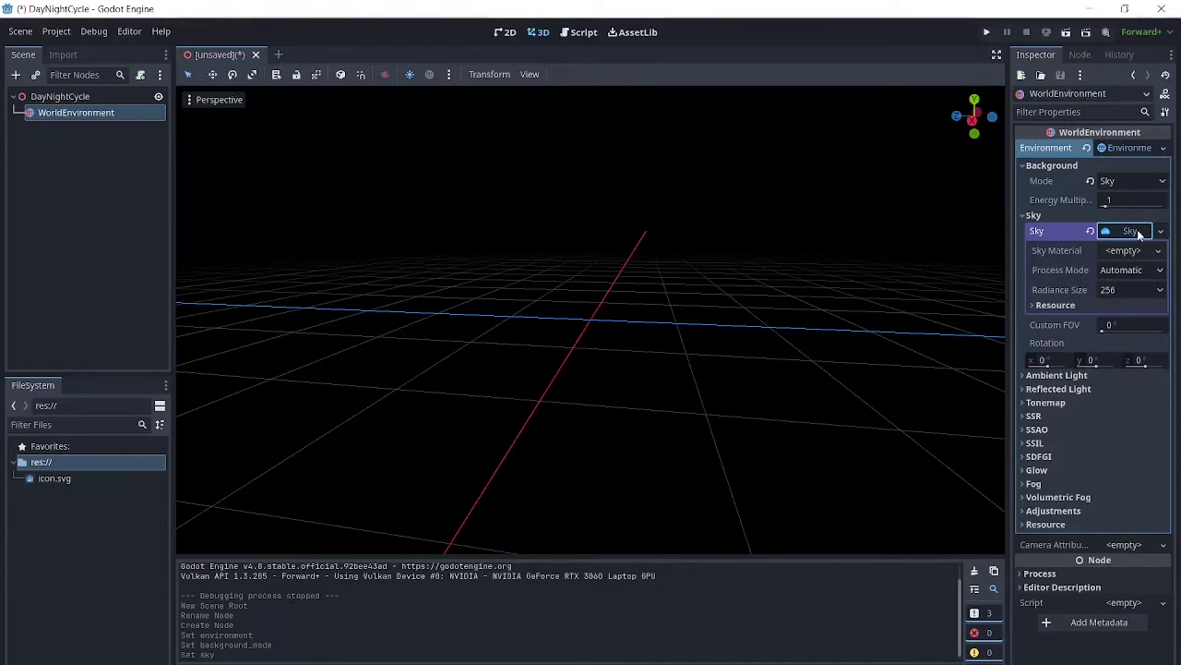
{"action": "left_click", "coordinate": [1140, 251]}
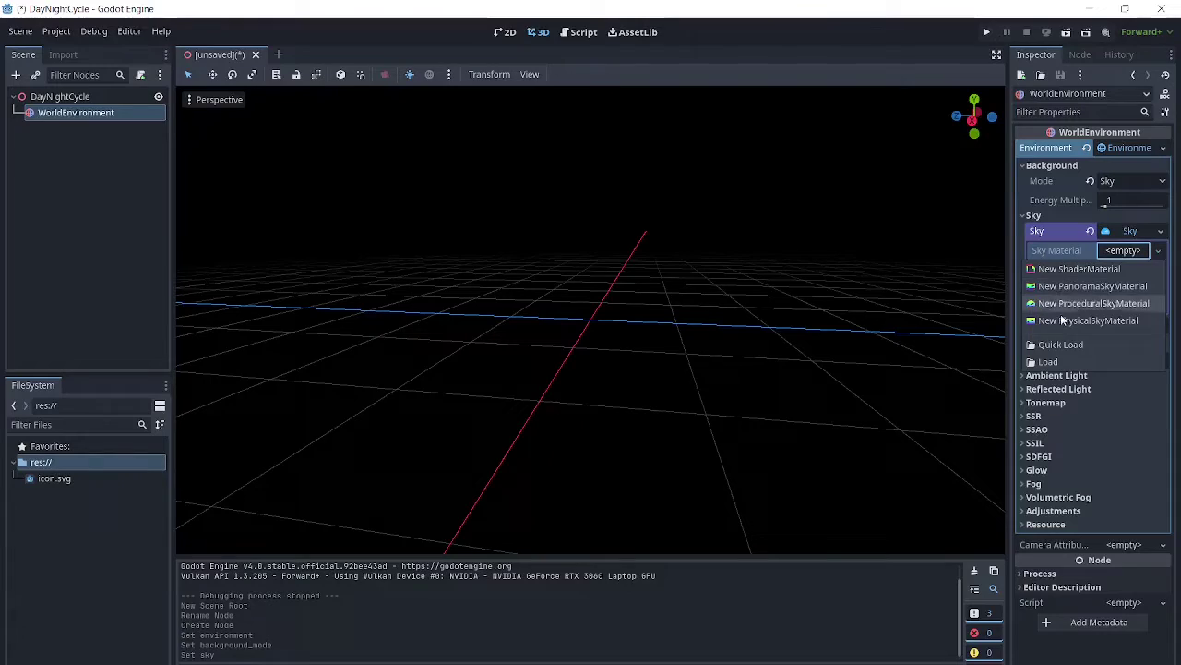
{"action": "left_click", "coordinate": [1065, 322]}
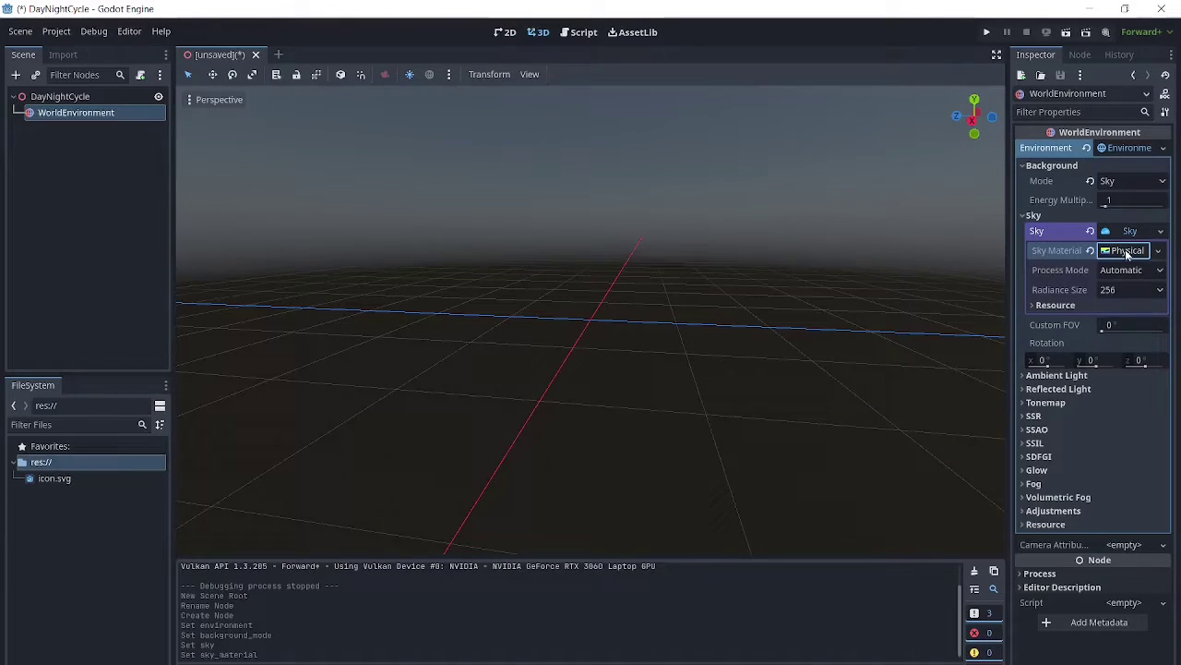
{"action": "left_click", "coordinate": [1125, 251]}
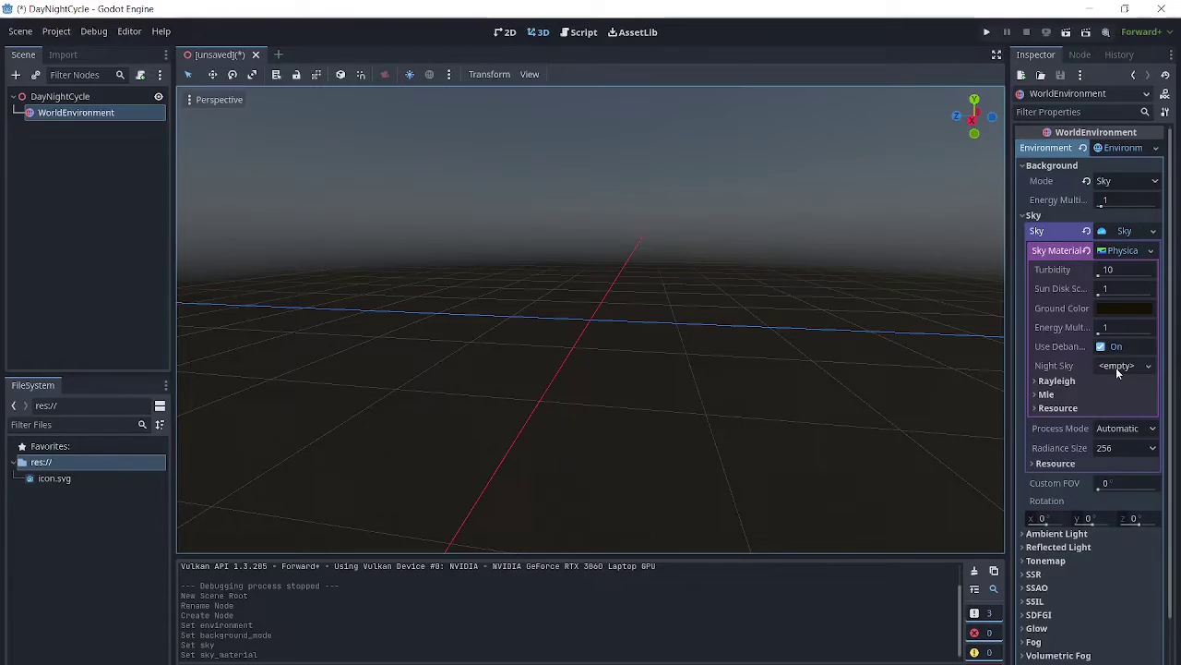
- Set Night Sky to a new GradientTexture2D with its fill starting from the right middle
{"action": "left_click", "coordinate": [1116, 367]}
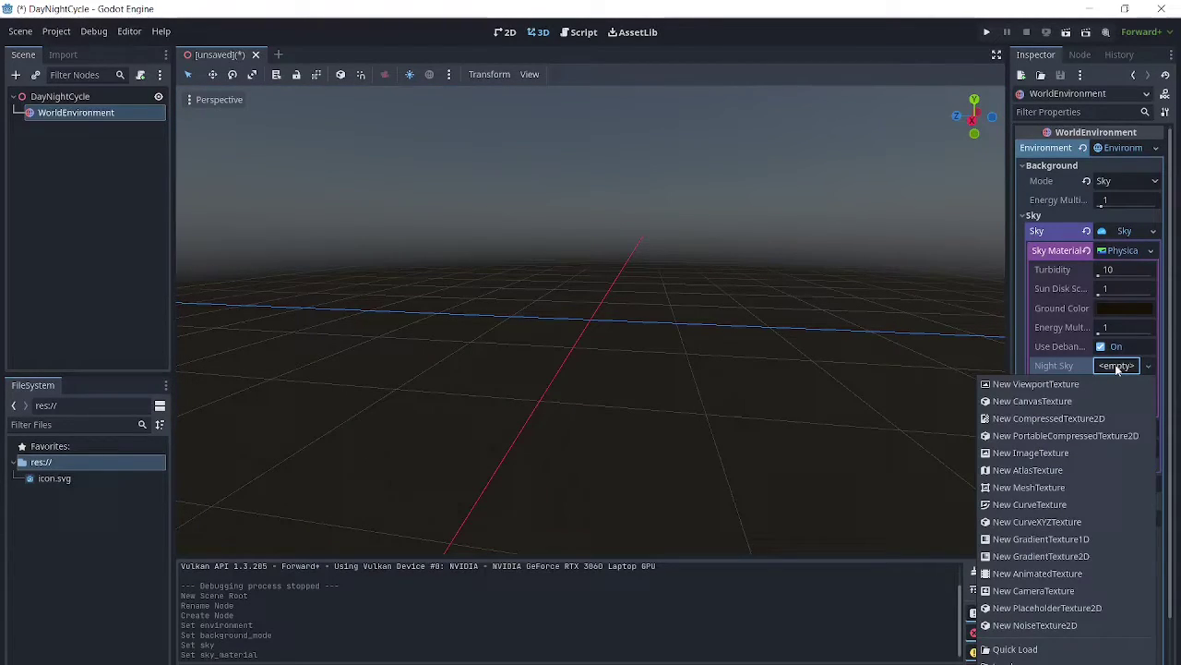
{"action": "left_click", "coordinate": [1059, 555]}
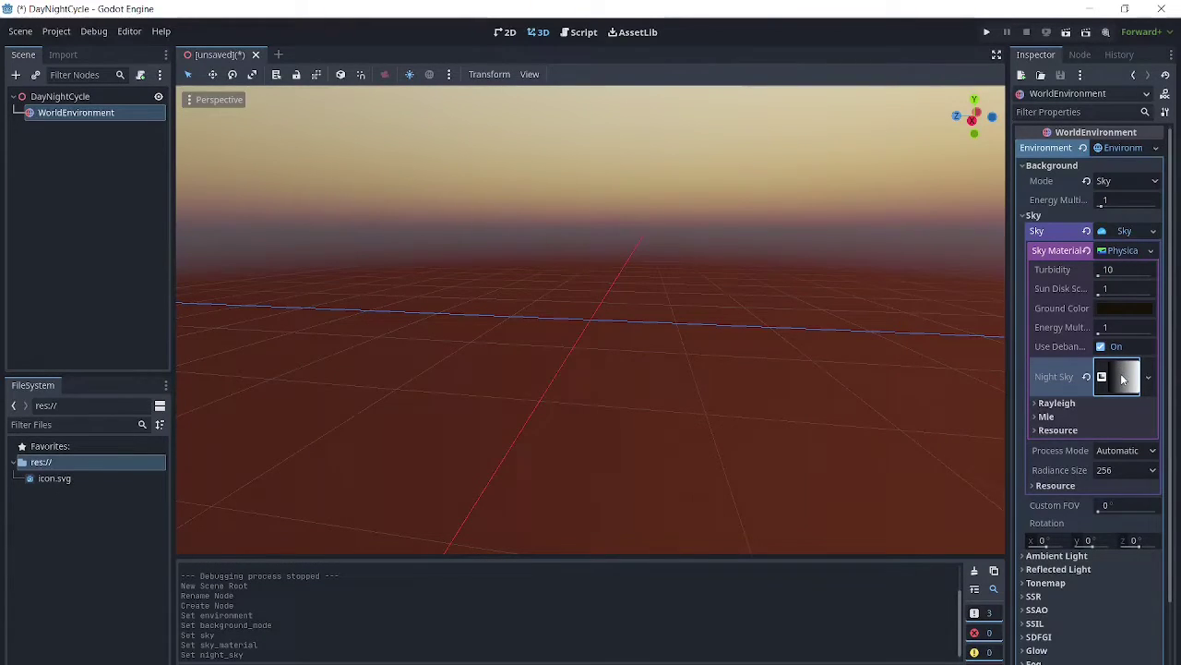
{"action": "left_click", "coordinate": [1121, 377]}
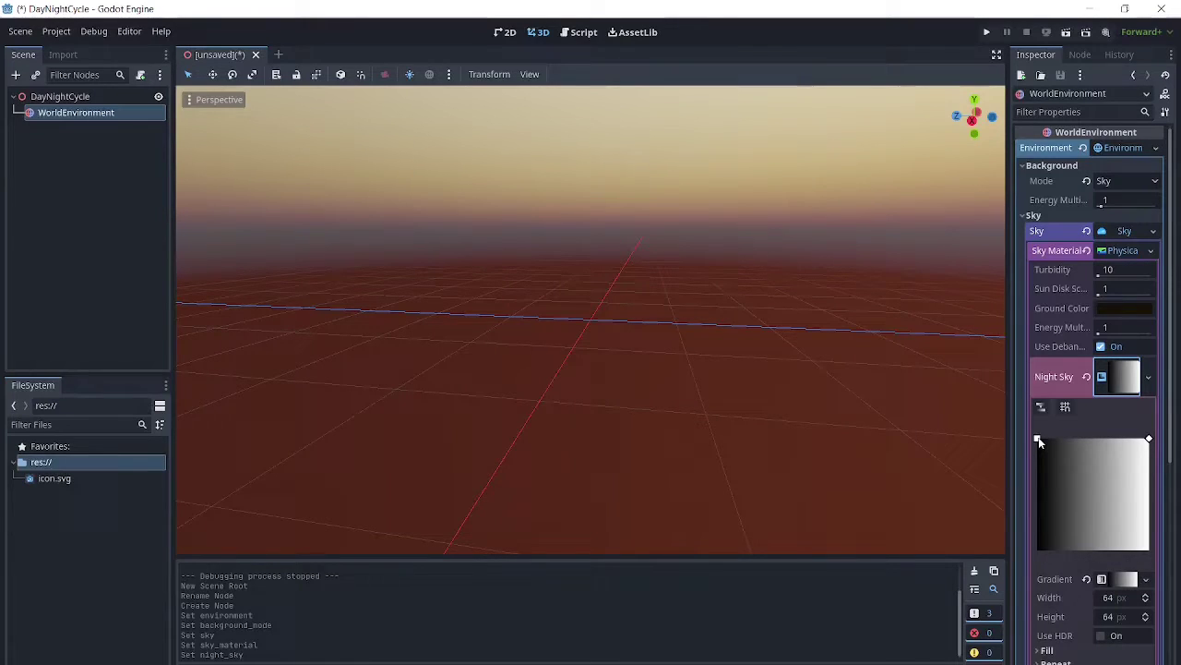
{"action": "left_click_drag", "start_coordinate": [1038, 437], "coordinate": [1152, 506]}
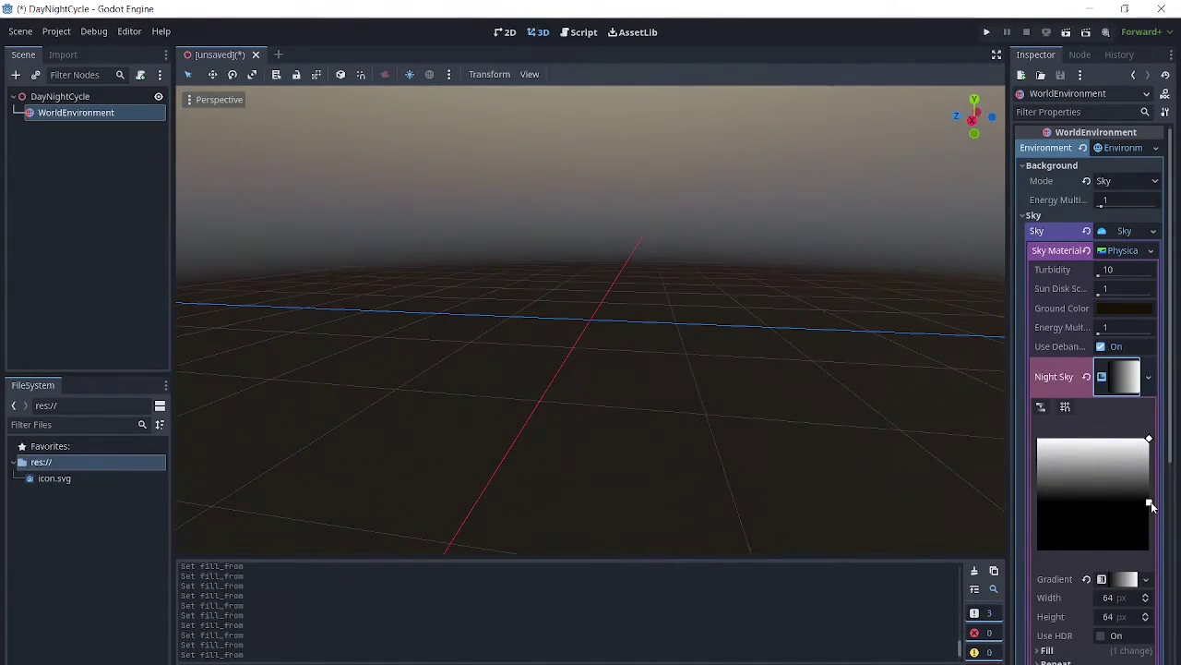
{"action": "left_click", "coordinate": [1123, 580]}
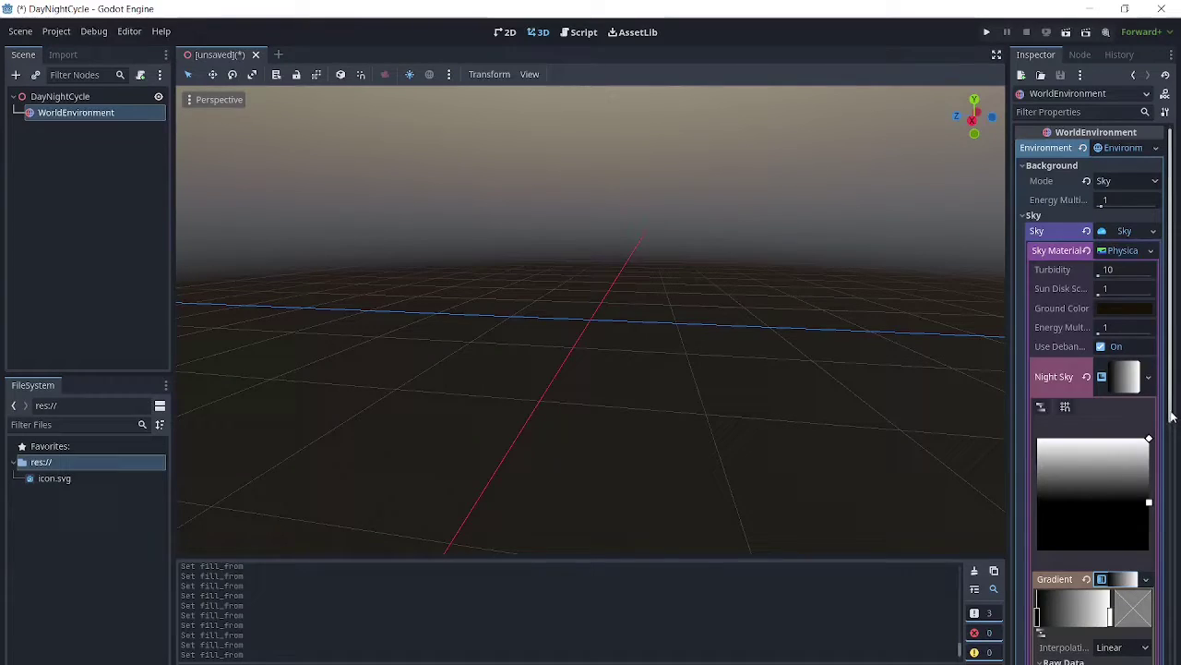
- Set gradient color entry 1 to near-black 060606
{"action": "scroll", "coordinate": [1171, 415], "scroll_direction": "down", "scroll_amount": 3}
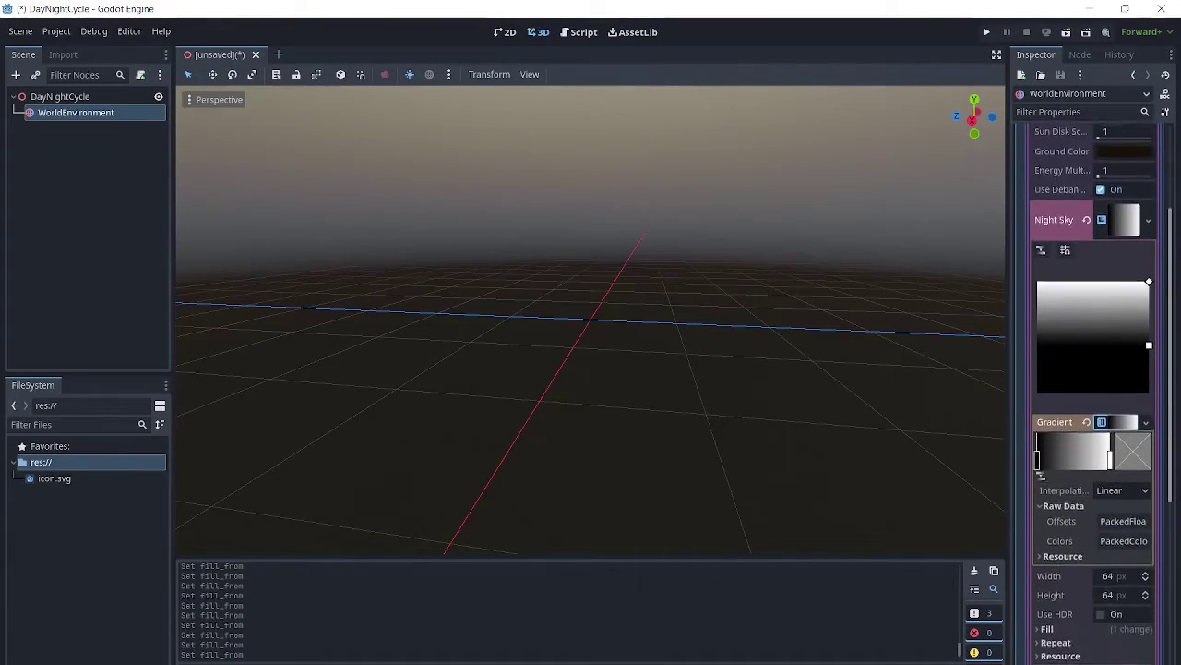
{"action": "left_click", "coordinate": [1122, 536]}
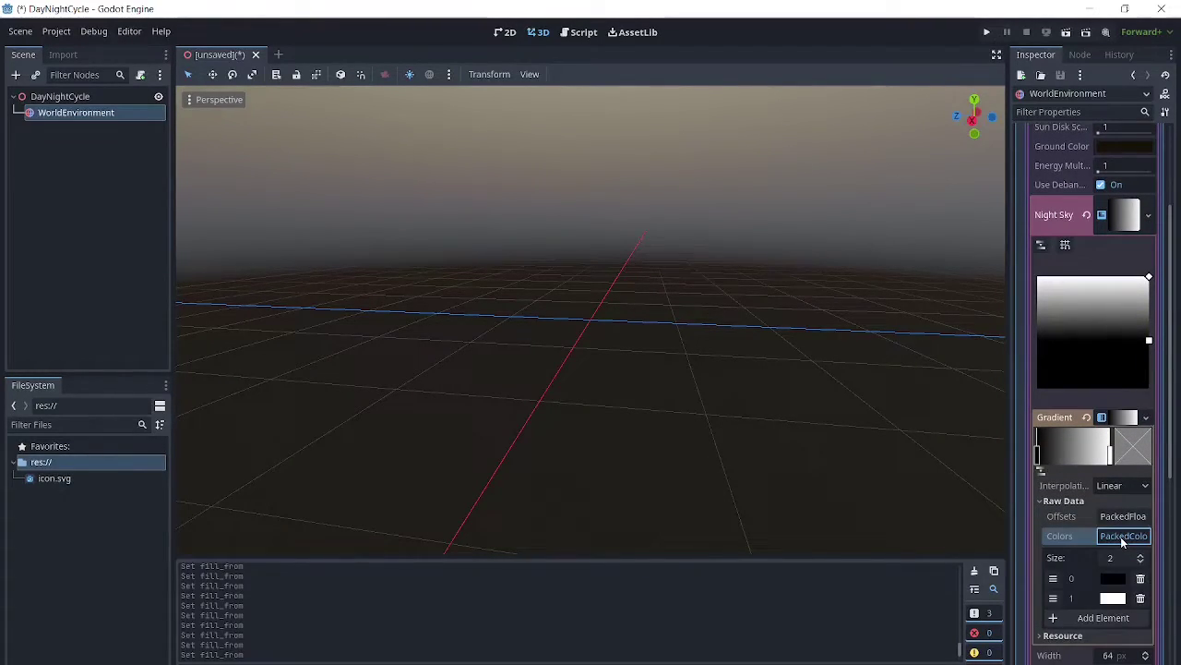
{"action": "left_click", "coordinate": [1112, 598]}
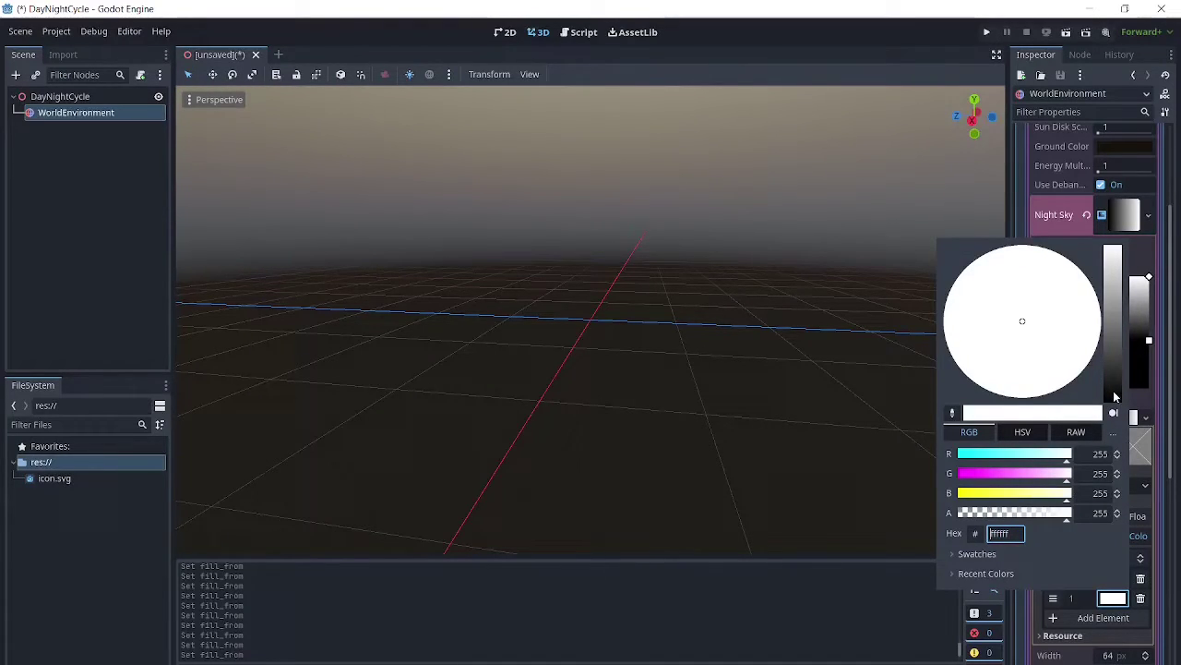
{"action": "left_click", "coordinate": [1114, 396]}
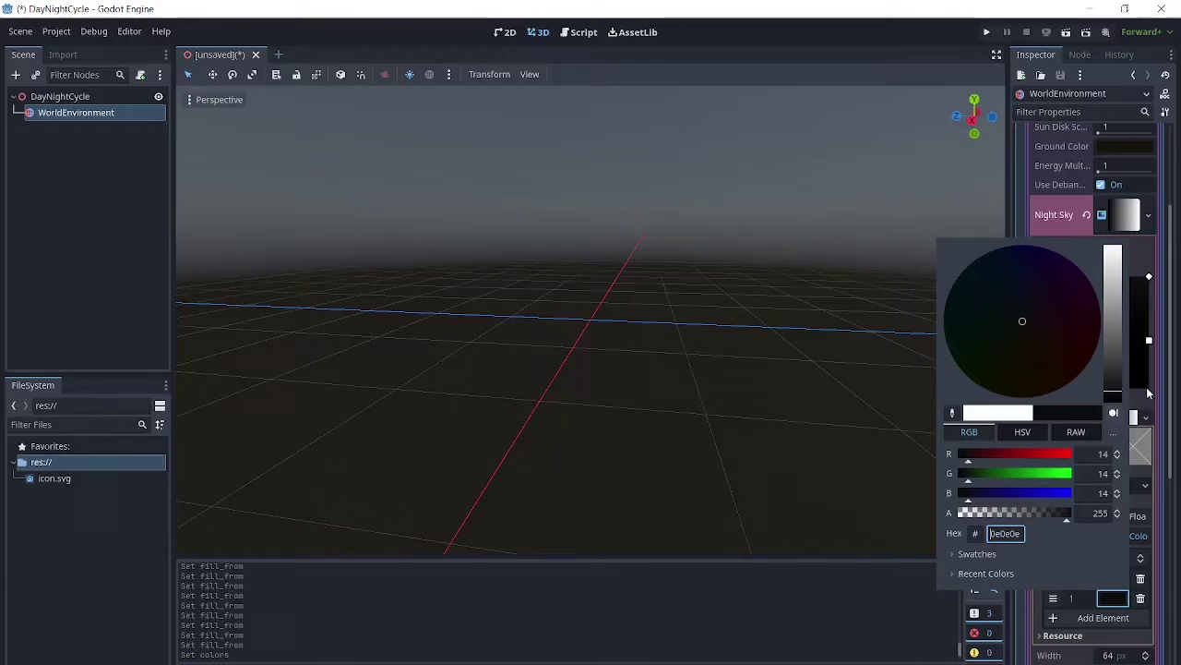
{"action": "left_click", "coordinate": [1114, 399]}
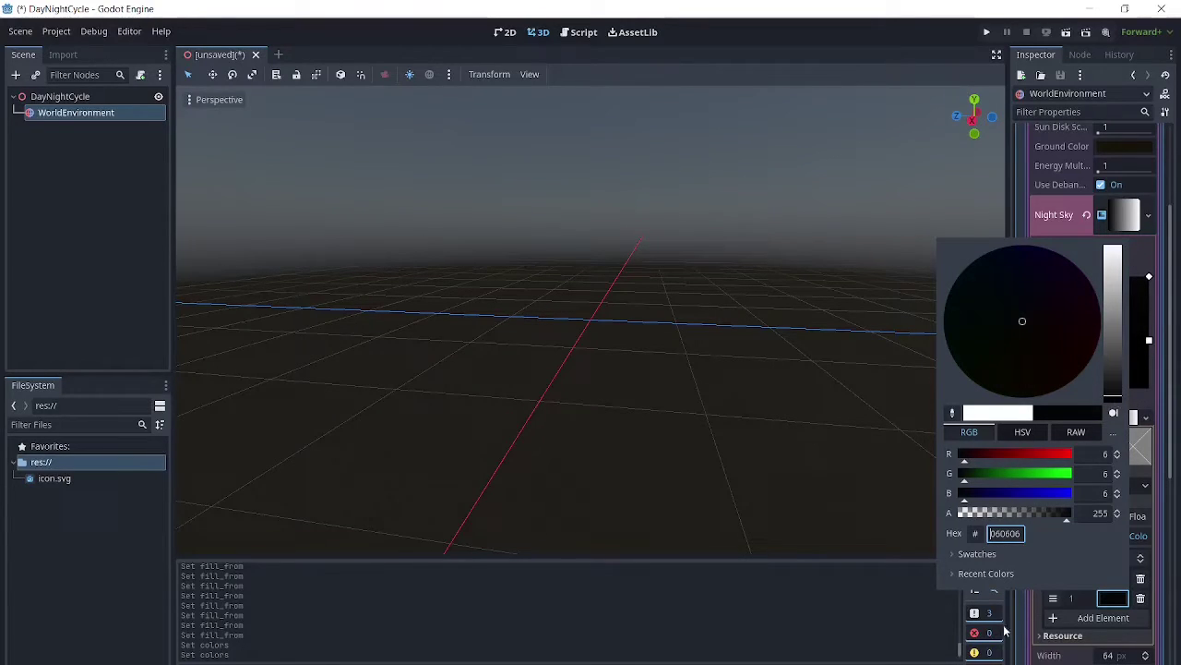
{"action": "left_click", "coordinate": [1080, 616]}
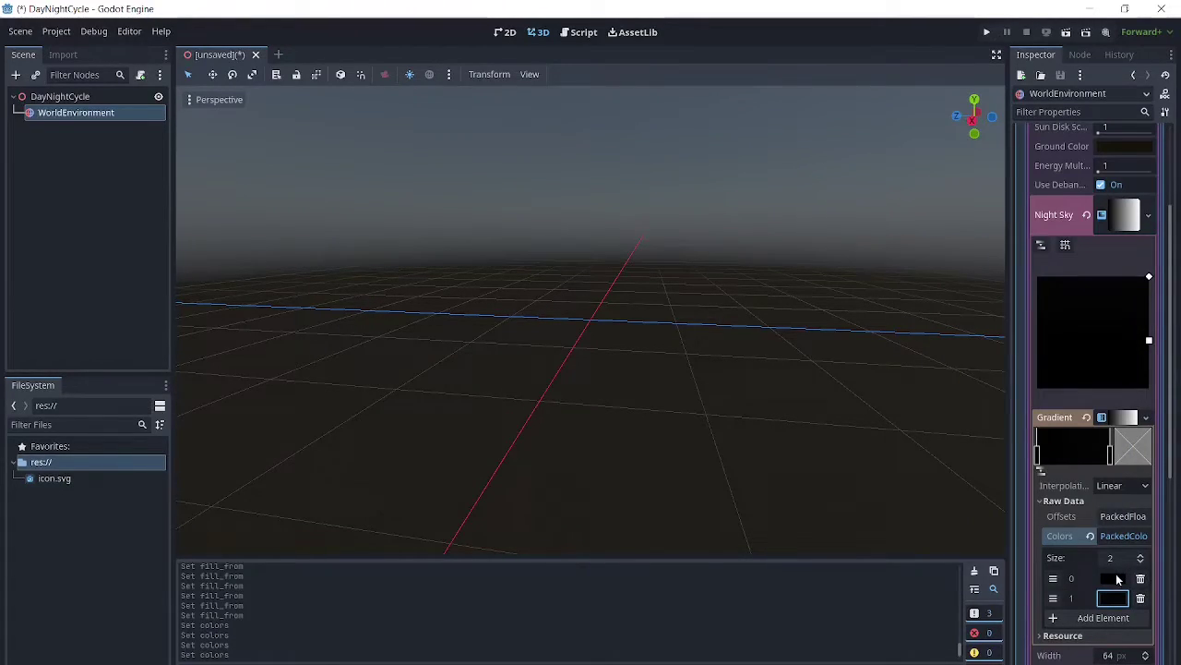
- Set gradient color entry 0 to dark blue 0c0c71 (blue 113)
{"action": "left_click", "coordinate": [1113, 579]}
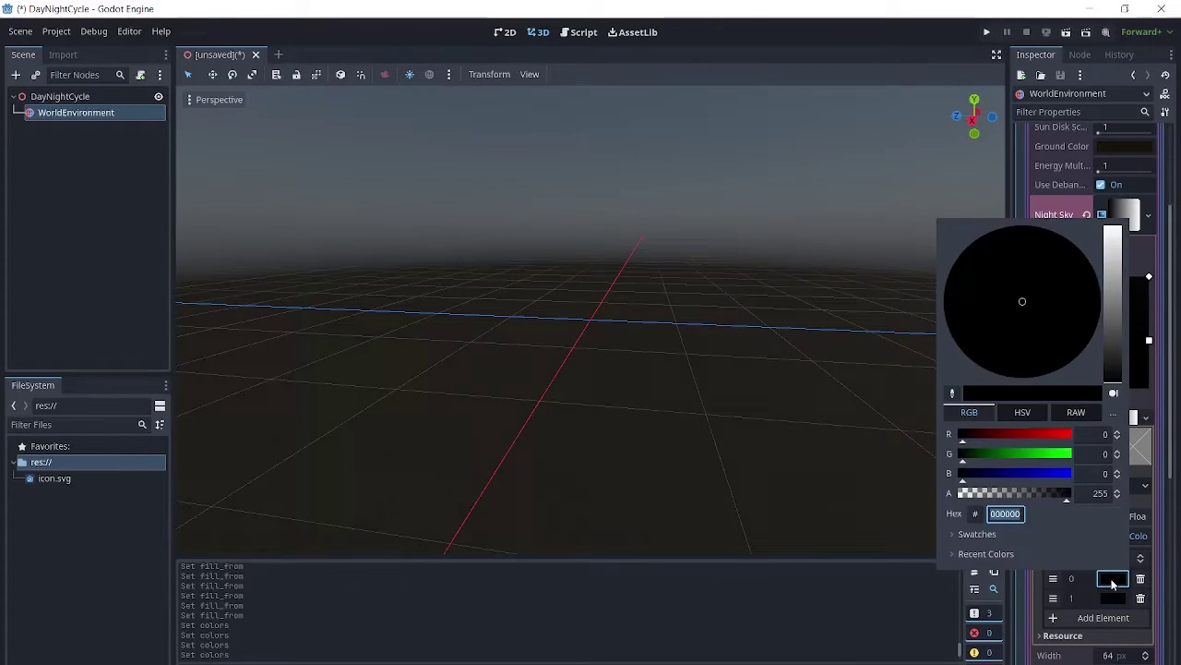
{"action": "left_click", "coordinate": [1120, 362]}
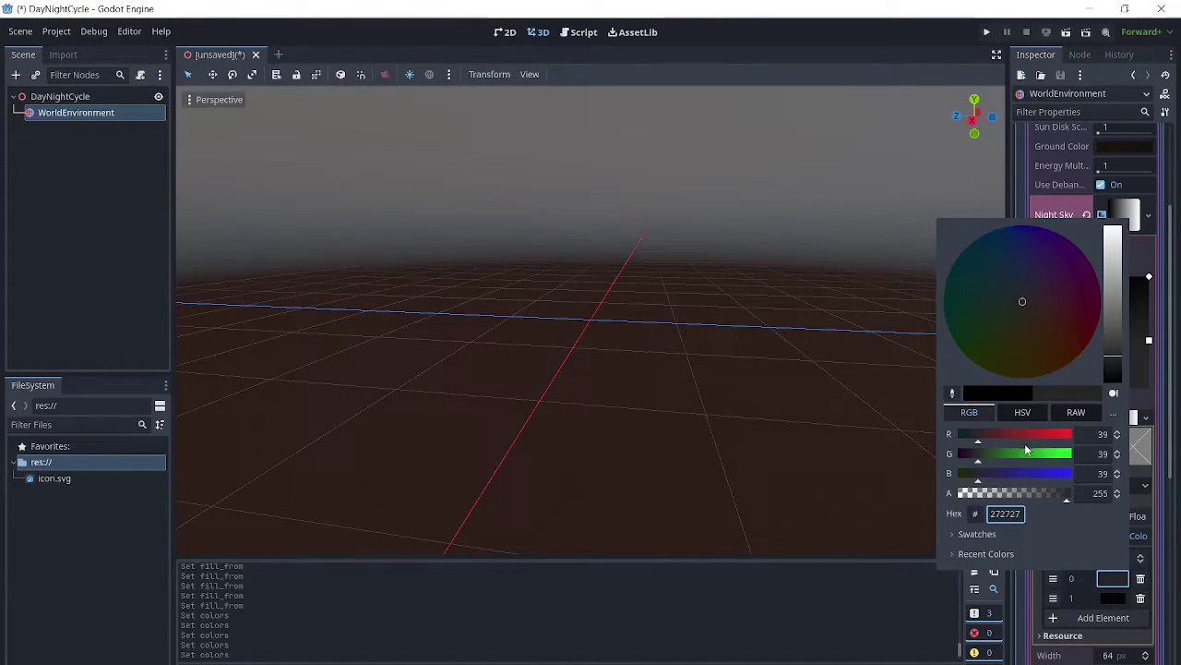
{"action": "left_click", "coordinate": [1116, 377]}
{"action": "left_click", "coordinate": [1010, 473]}
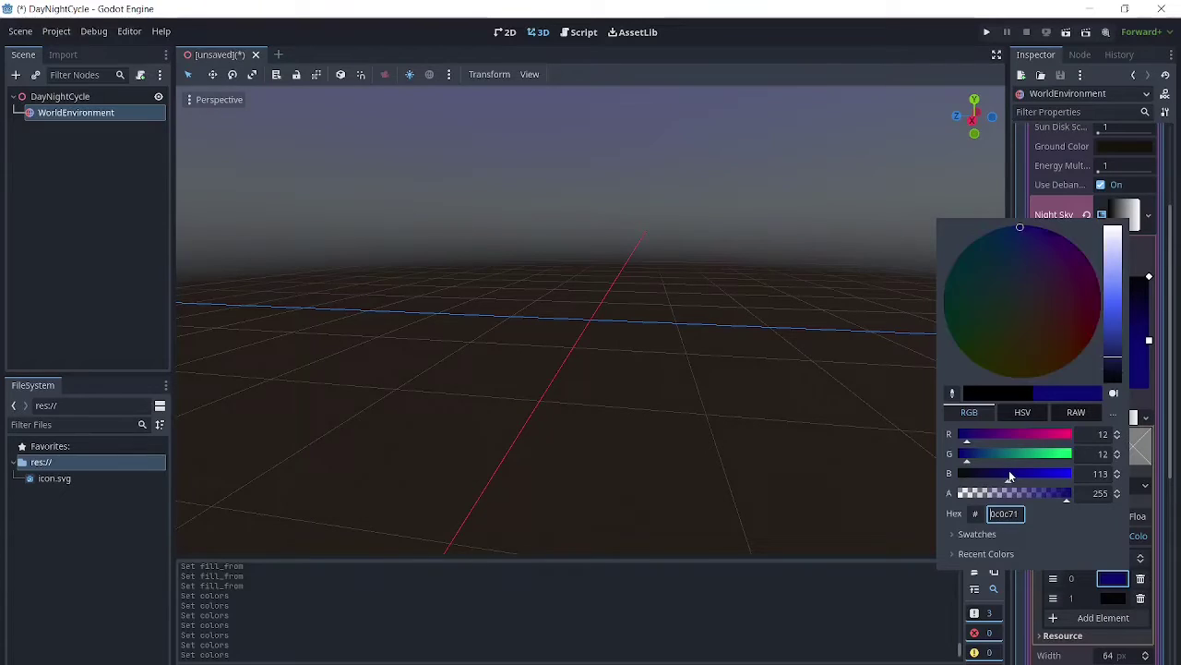
{"action": "left_click", "coordinate": [867, 605]}
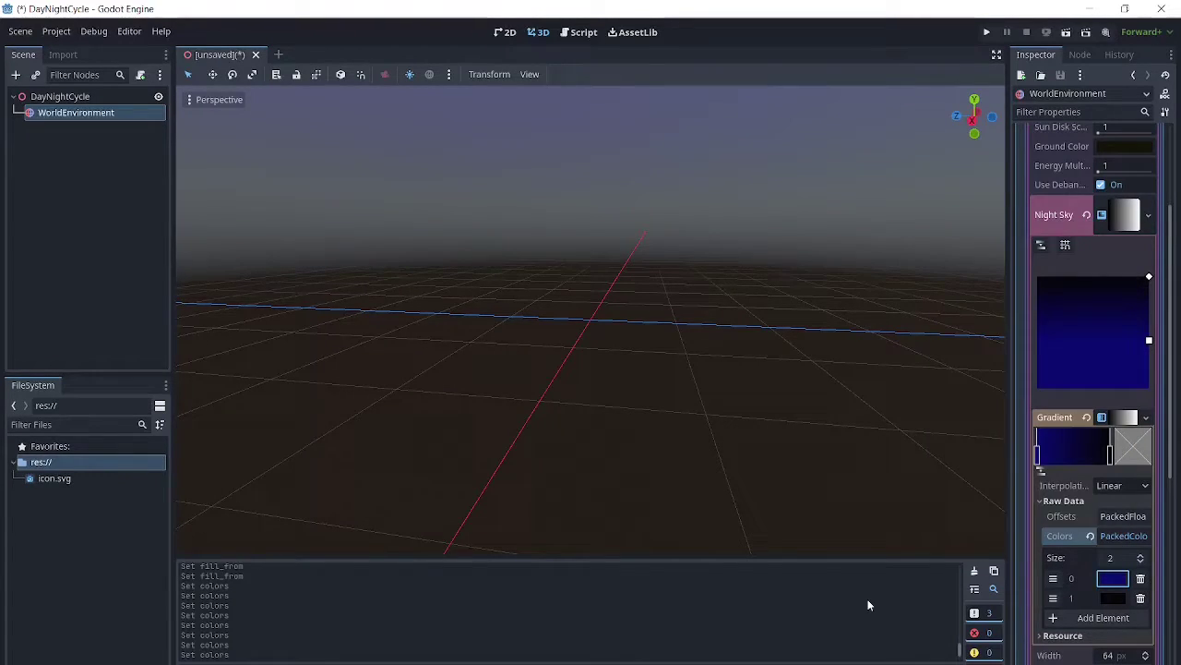
- Add a DirectionalLight3D under DayNightCycle and rotate it with the gizmo
{"action": "left_click", "coordinate": [60, 97]}
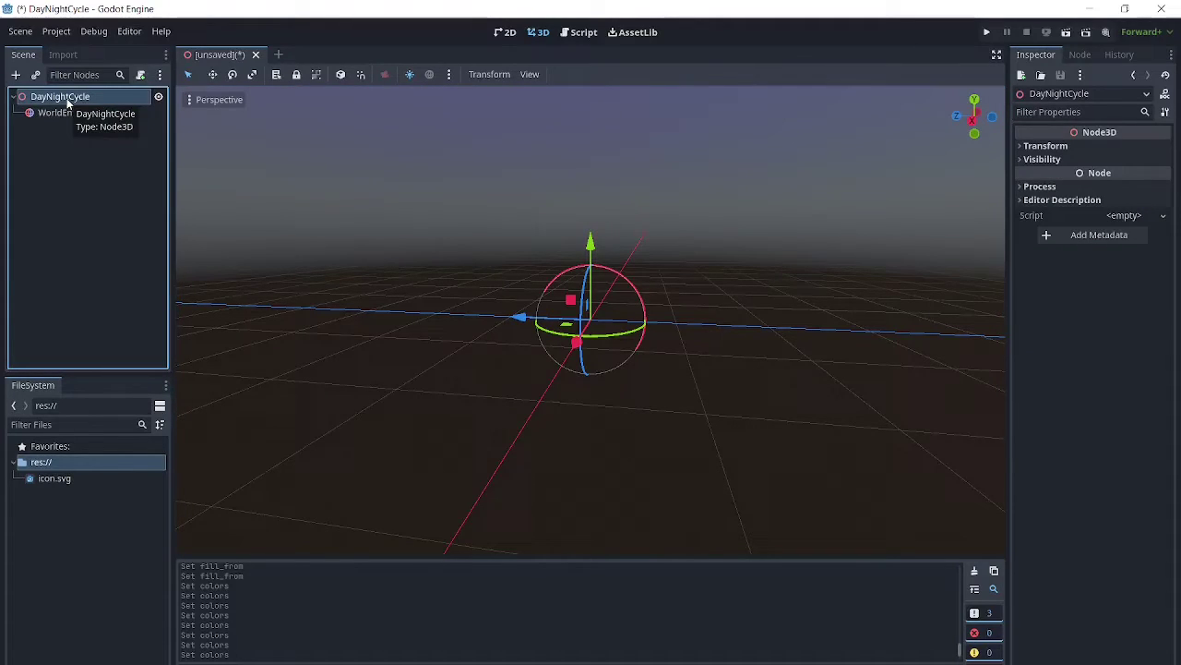
{"action": "right_click", "coordinate": [66, 102]}
{"action": "left_click", "coordinate": [88, 109]}
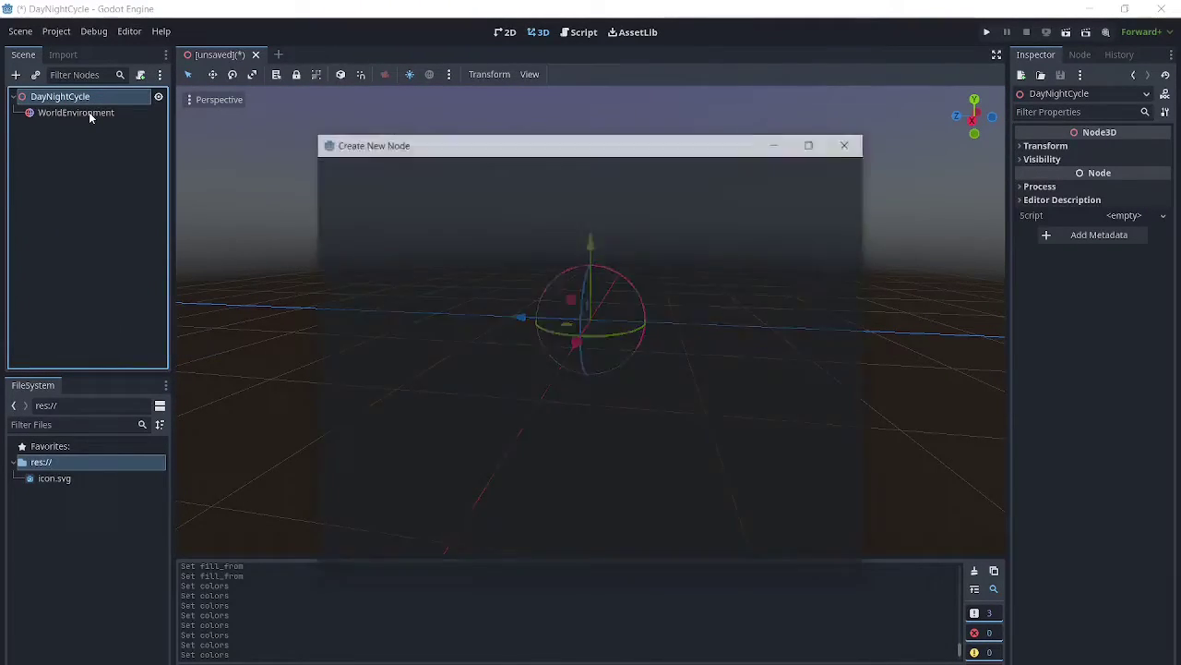
{"action": "type", "text": "di"}
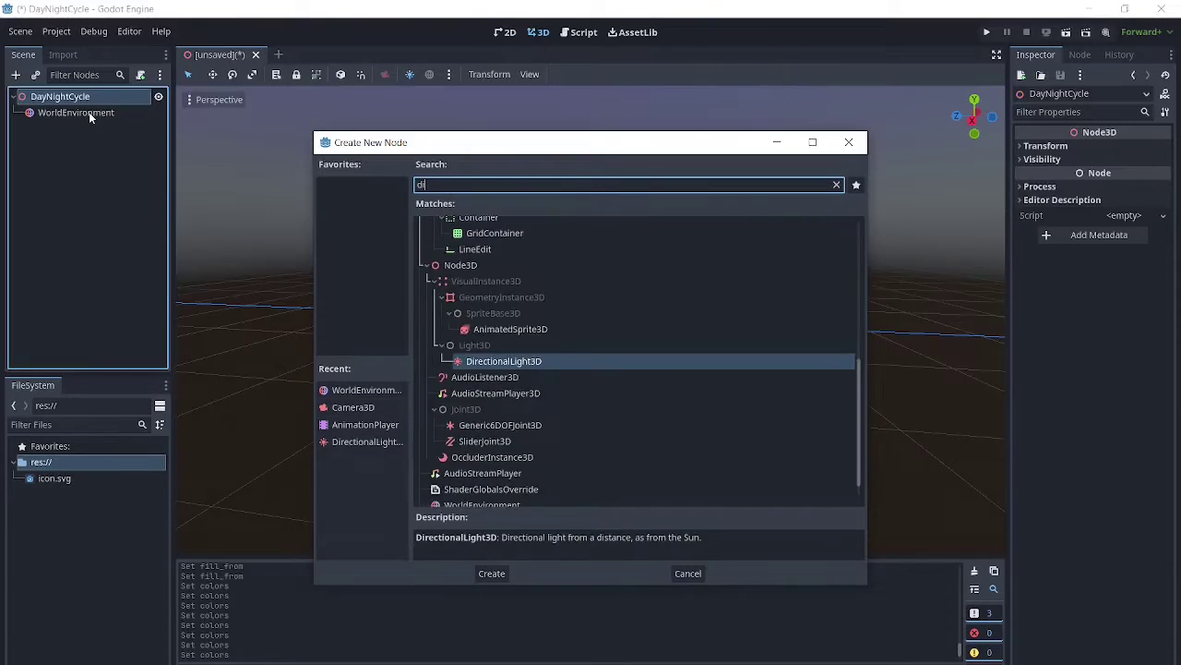
{"action": "type", "text": "rection"}
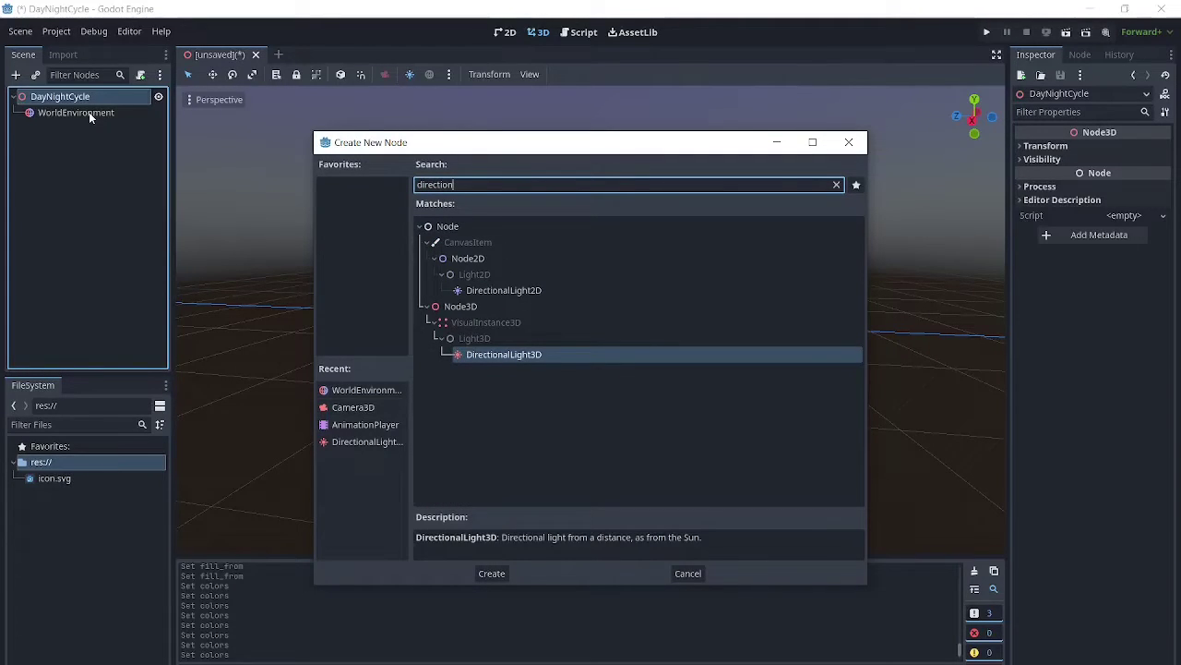
{"action": "double_click", "coordinate": [505, 355]}
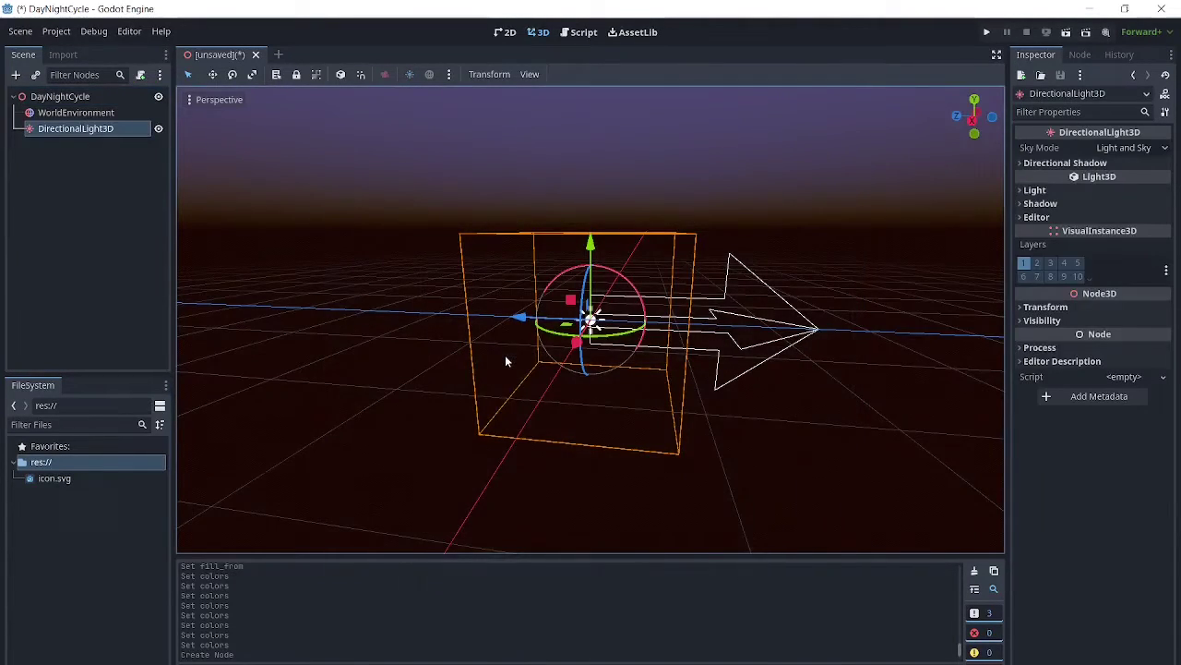
{"action": "left_click_drag", "start_coordinate": [545, 325], "coordinate": [18, 194]}
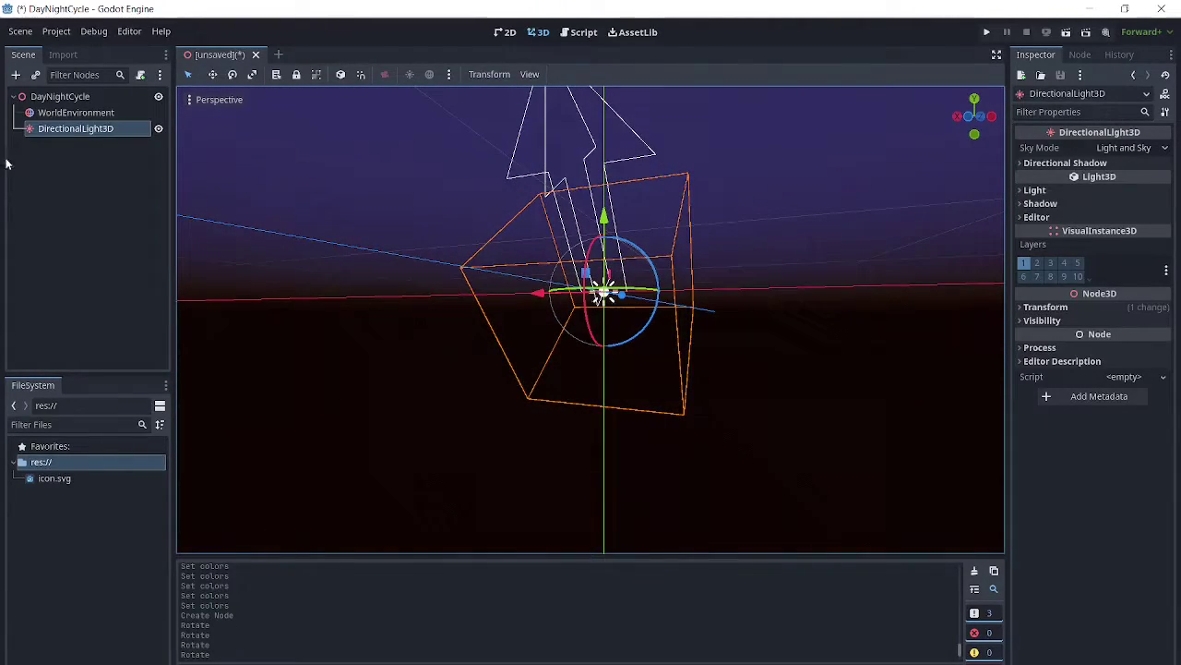
{"action": "left_click", "coordinate": [50, 100]}
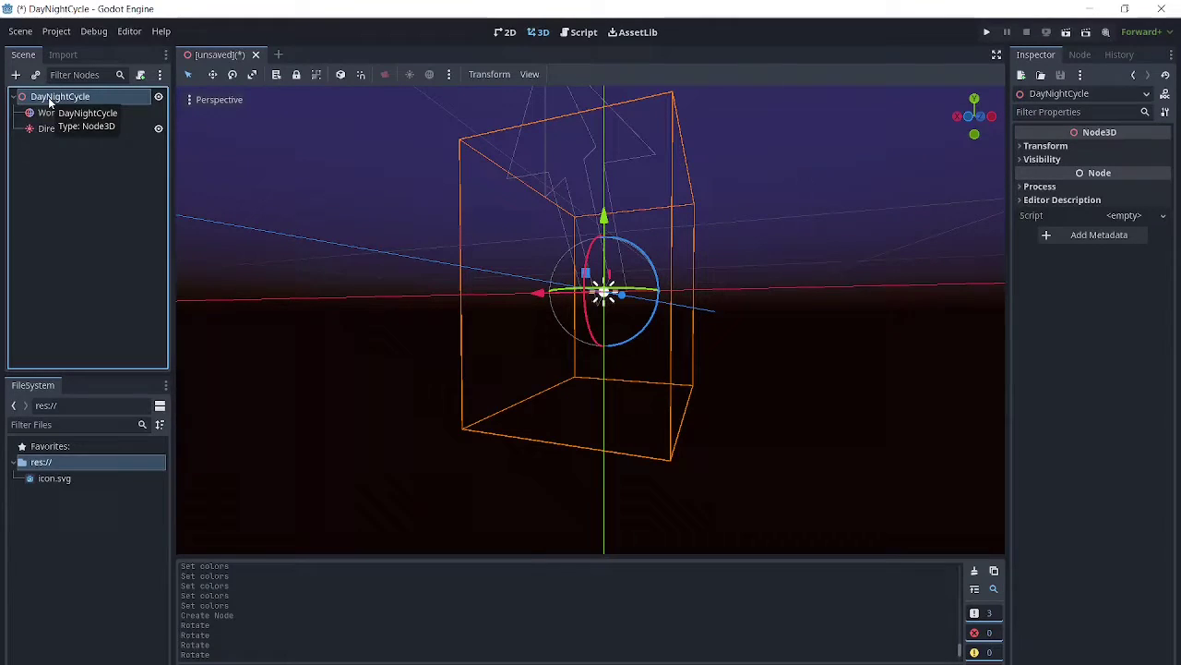
- Add an AnimationPlayer child node under DayNightCycle
{"action": "right_click", "coordinate": [51, 102]}
{"action": "left_click", "coordinate": [74, 109]}
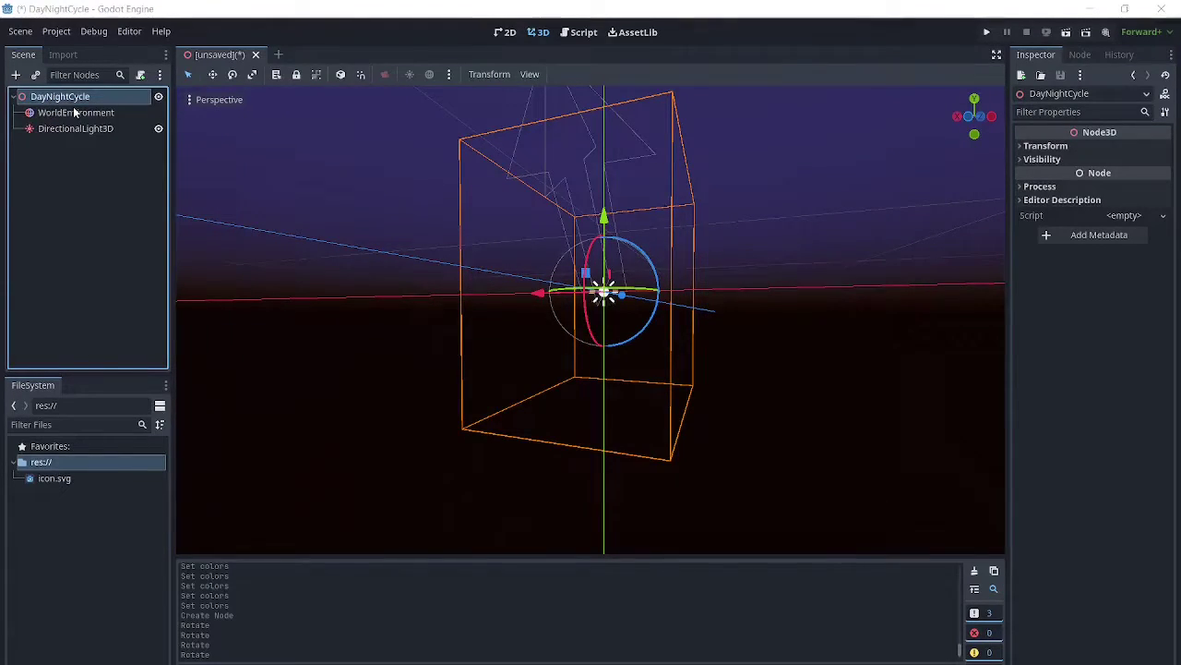
{"action": "key", "text": "BackSpace"}
{"action": "type", "text": "animation"}
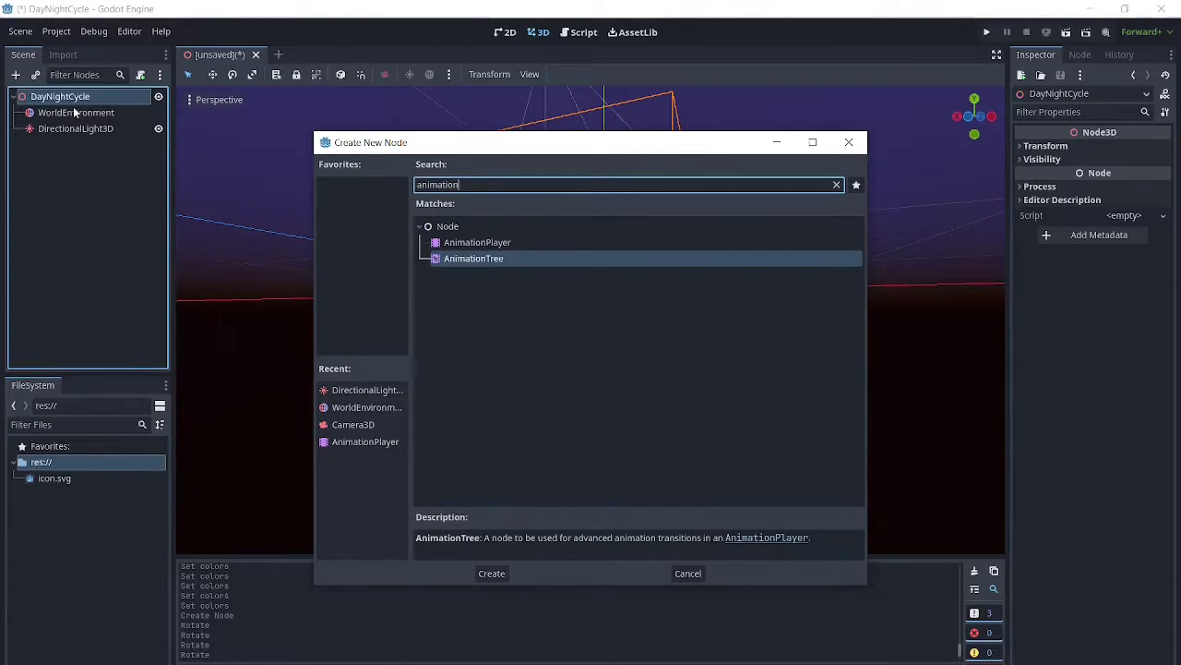
{"action": "left_click", "coordinate": [480, 245]}
{"action": "double_click", "coordinate": [480, 244]}
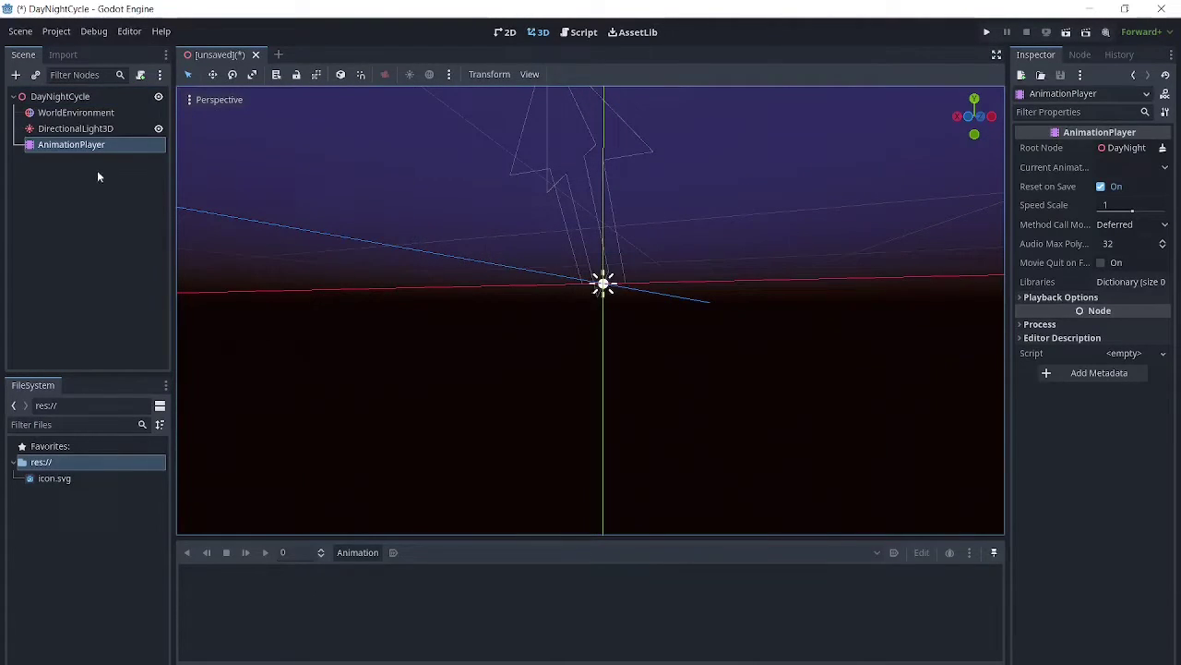
{"action": "left_click", "coordinate": [71, 145]}
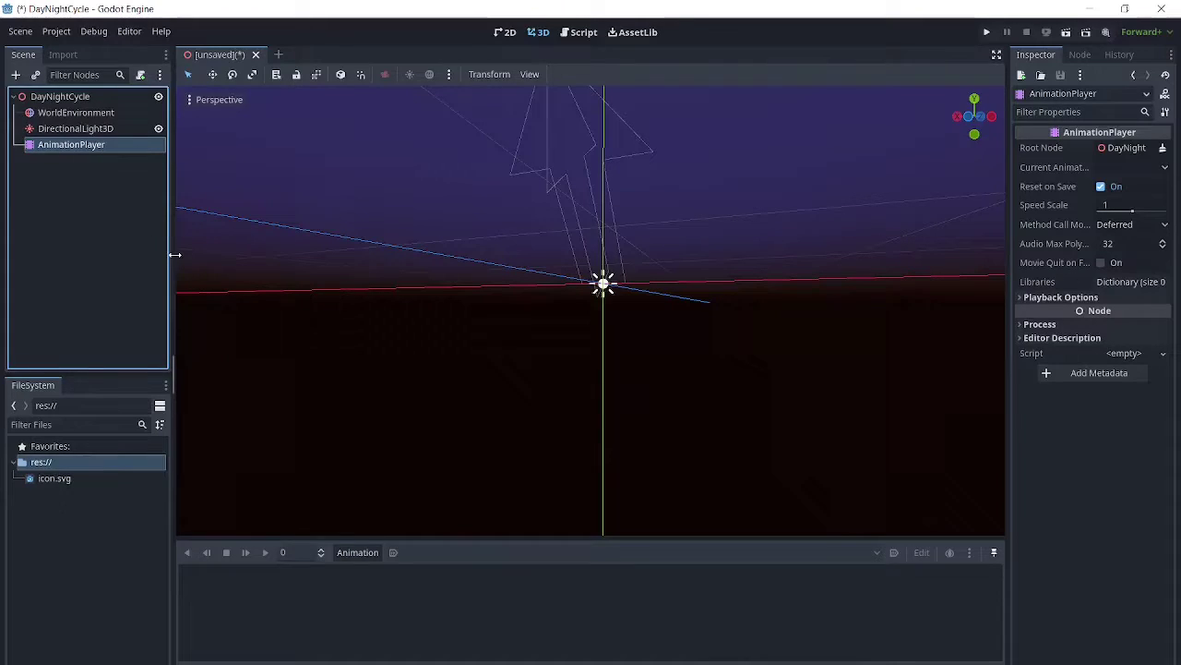
- Start a new animation named 'daynightcycle'
{"action": "left_click", "coordinate": [371, 554]}
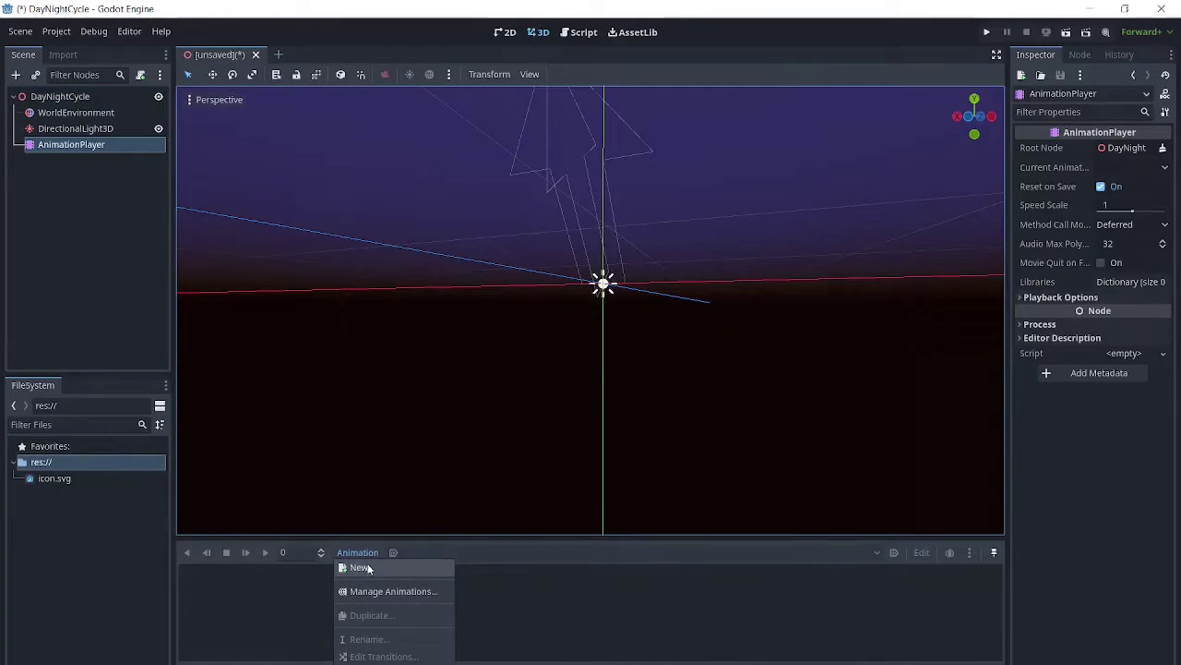
{"action": "left_click", "coordinate": [370, 565]}
{"action": "type", "text": "d"}
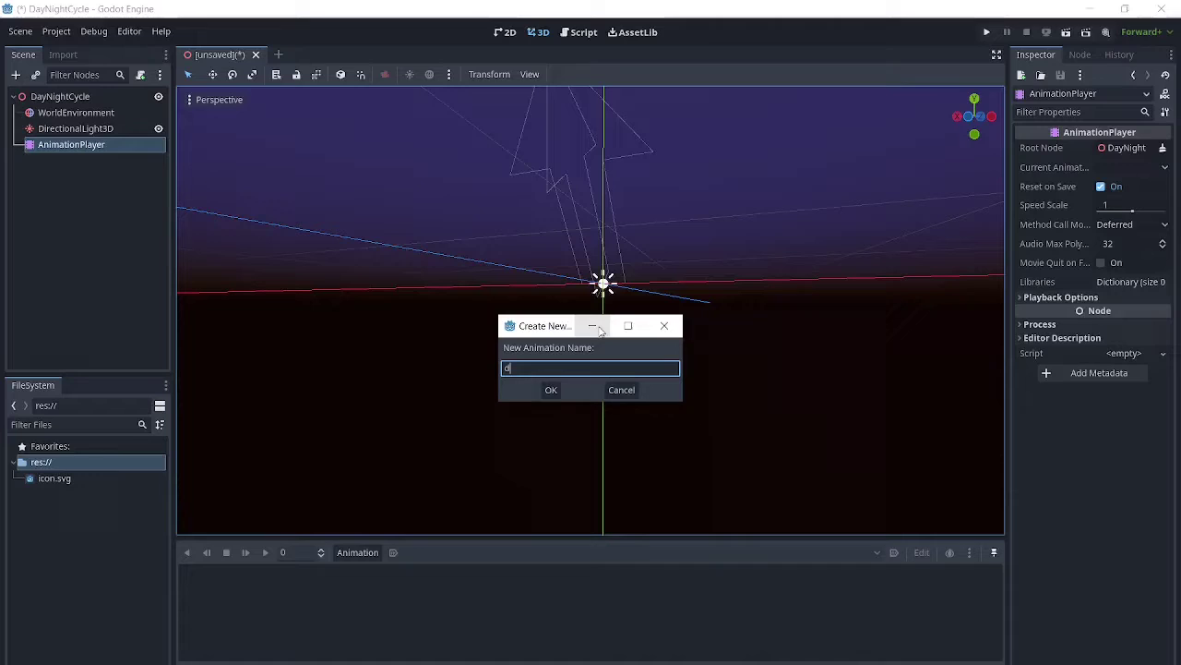
{"action": "type", "text": "ay-night"}
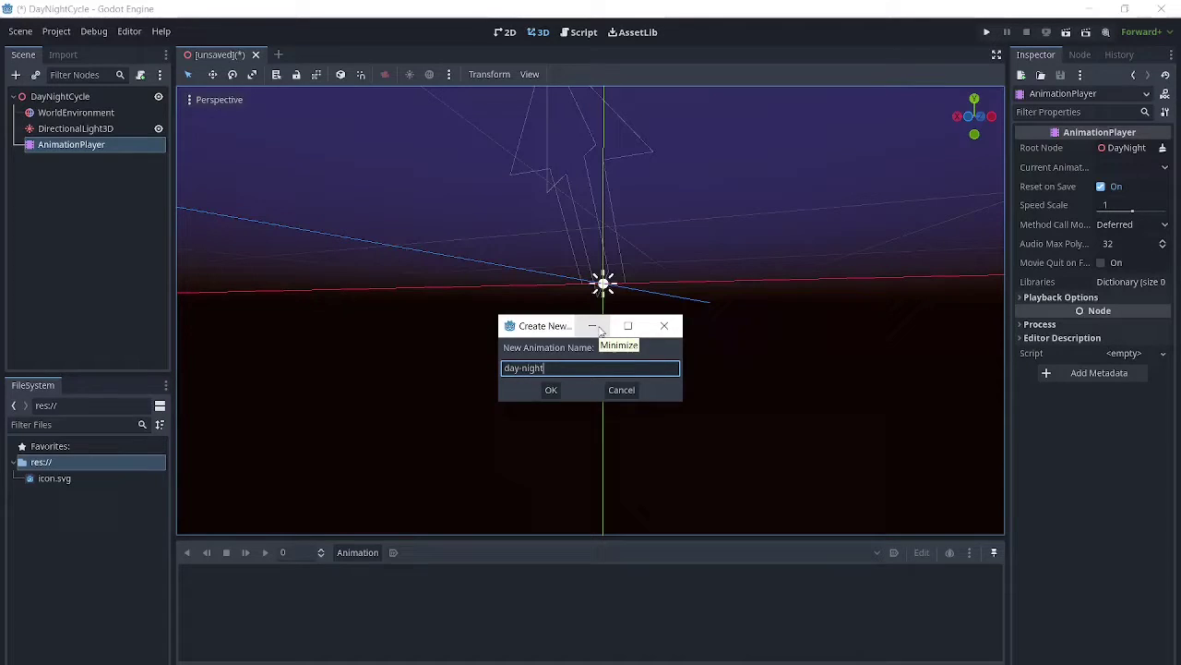
{"action": "key", "text": "BackSpace"}
{"action": "key", "text": "BackSpace"}
{"action": "key", "text": "BackSpace"}
{"action": "key", "text": "BackSpace"}
{"action": "key", "text": "BackSpace"}
{"action": "key", "text": "BackSpace"}
{"action": "type", "text": "nightcycle"}
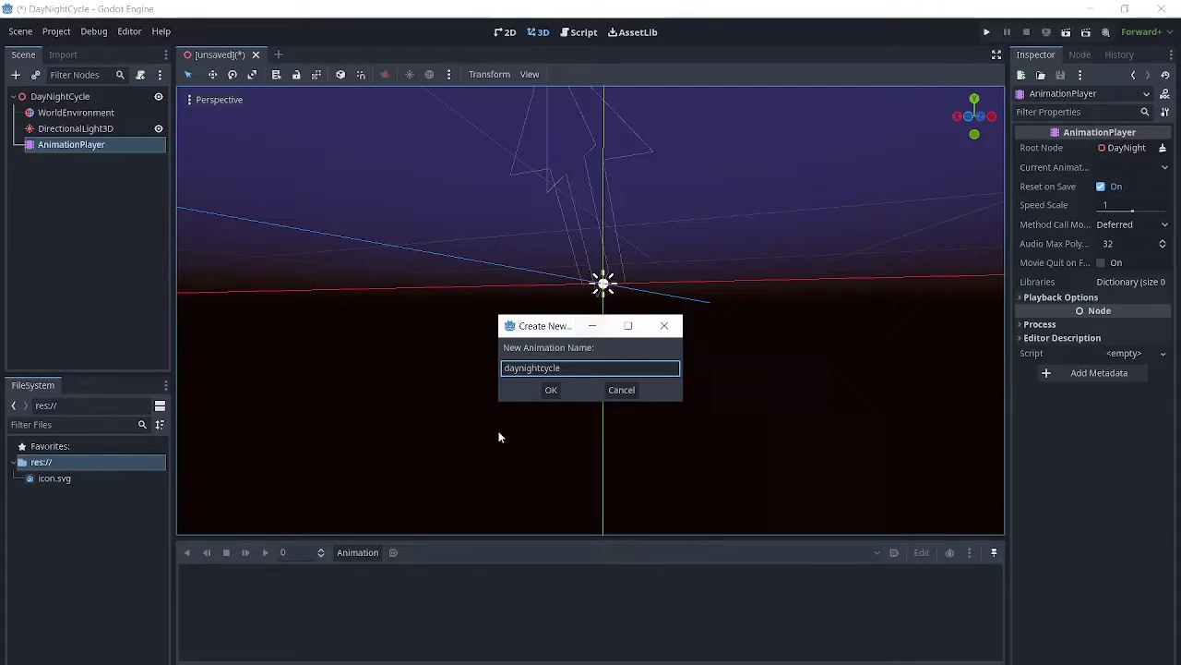
- Create the daynightcycle animation, set its length to 10 seconds, and rewind the playhead to 0
{"action": "left_click", "coordinate": [551, 392]}
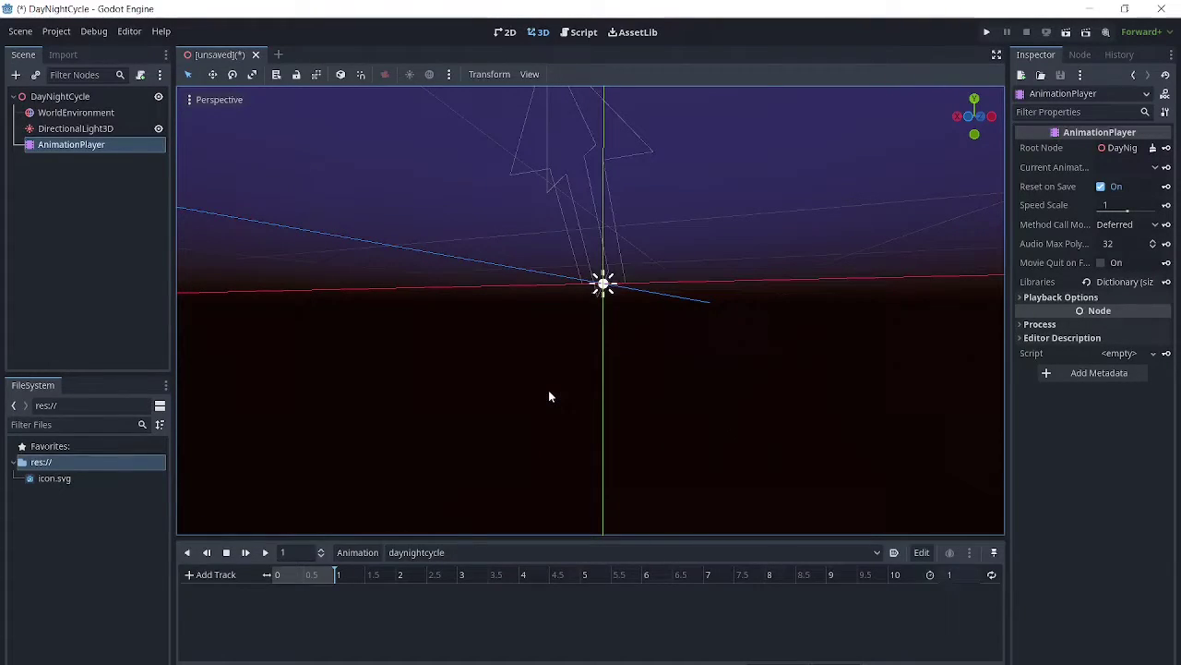
{"action": "left_click", "coordinate": [952, 575]}
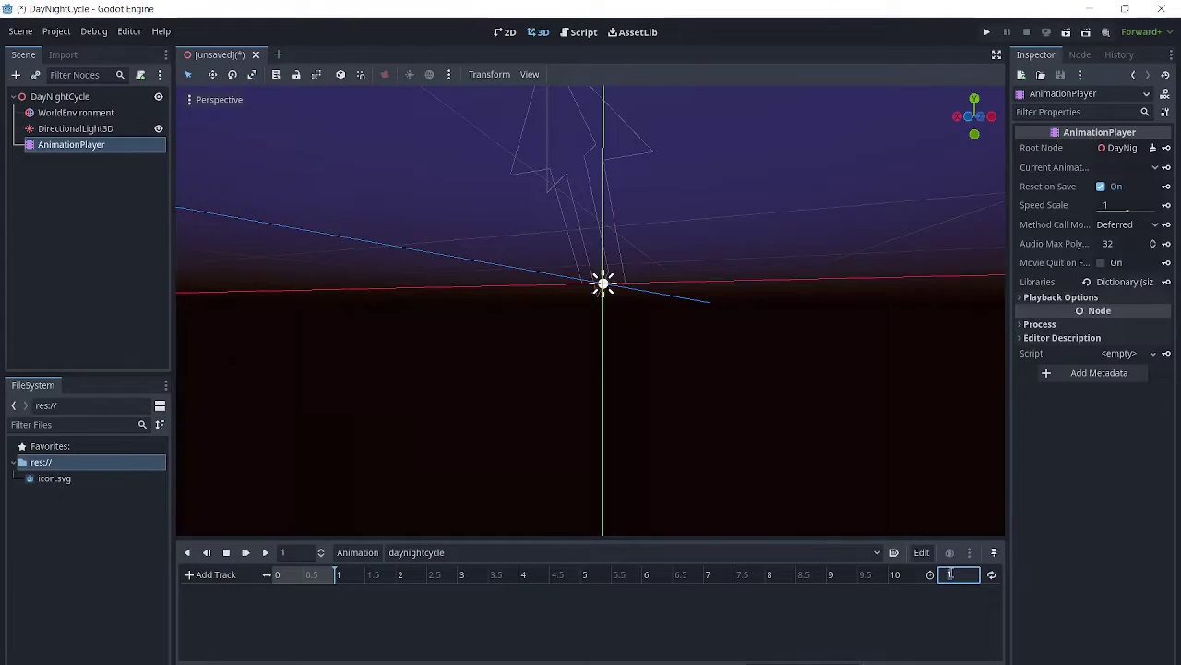
{"action": "type", "text": "10"}
{"action": "left_click", "coordinate": [509, 644]}
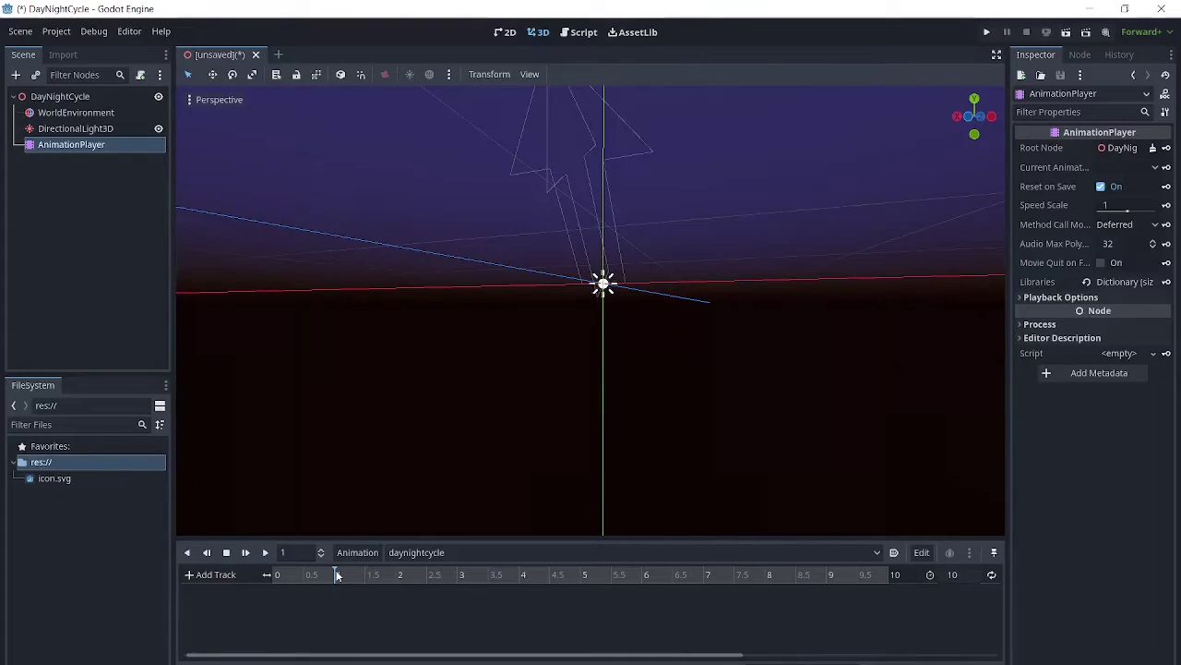
{"action": "left_click_drag", "start_coordinate": [337, 574], "coordinate": [277, 574]}
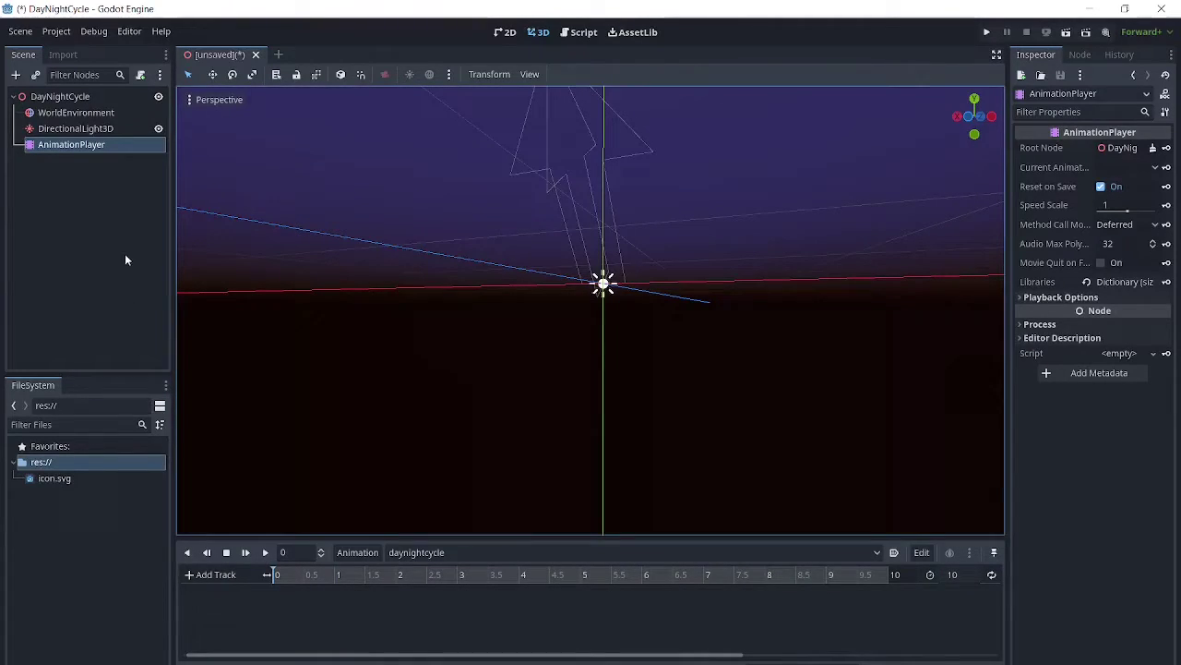
- Set the DirectionalLight3D's X rotation to 0 and key it at time 0
{"action": "left_click", "coordinate": [99, 128]}
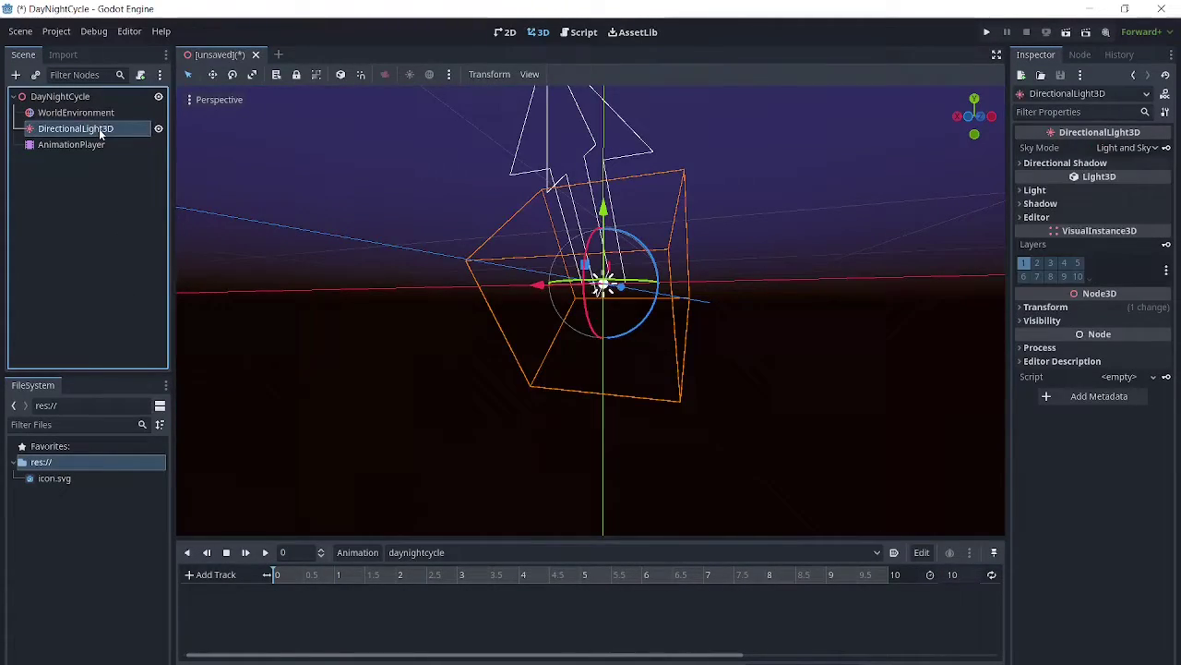
{"action": "left_click", "coordinate": [1021, 306]}
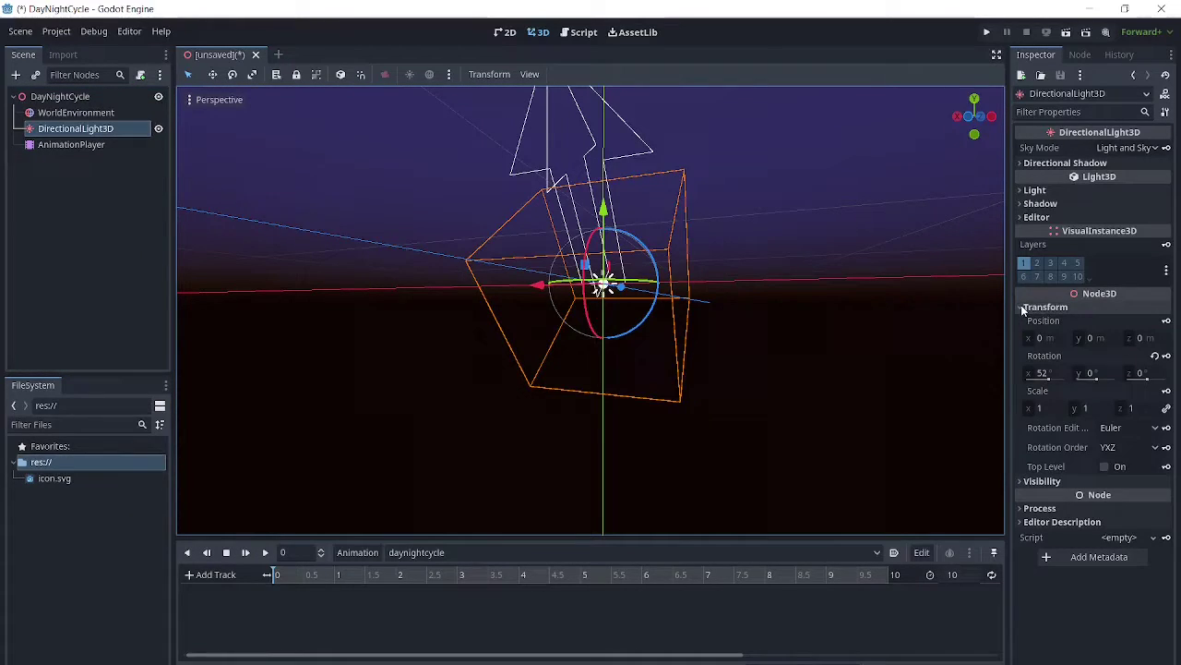
{"action": "left_click", "coordinate": [1043, 374]}
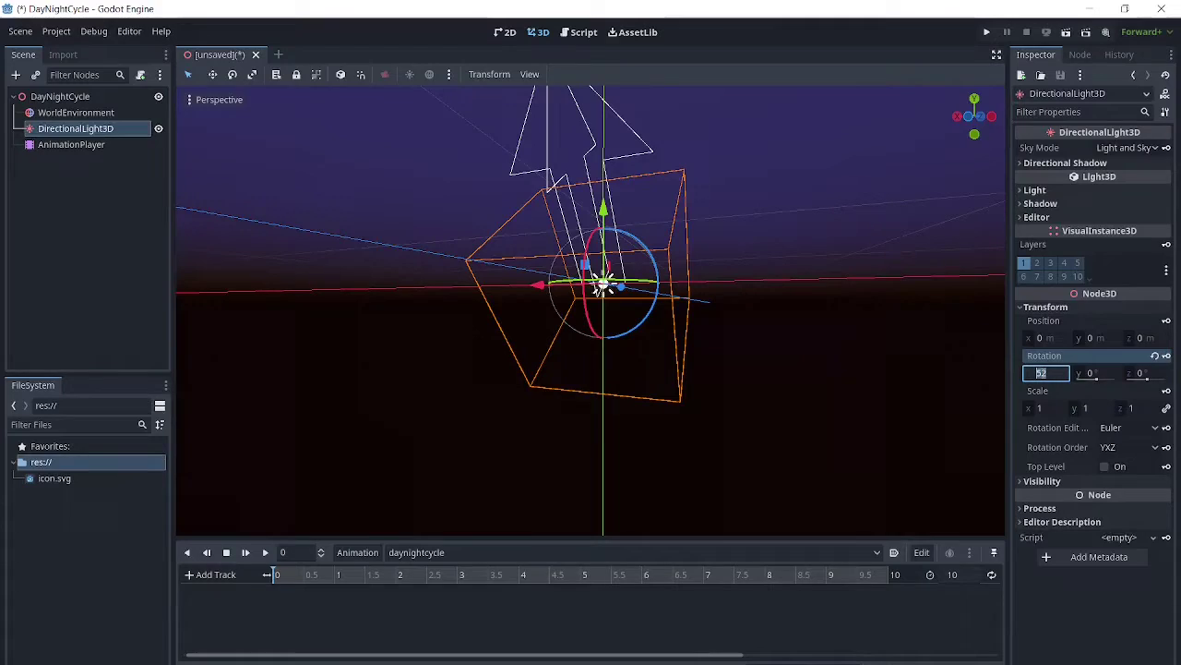
{"action": "type", "text": "0"}
{"action": "left_click", "coordinate": [1167, 356]}
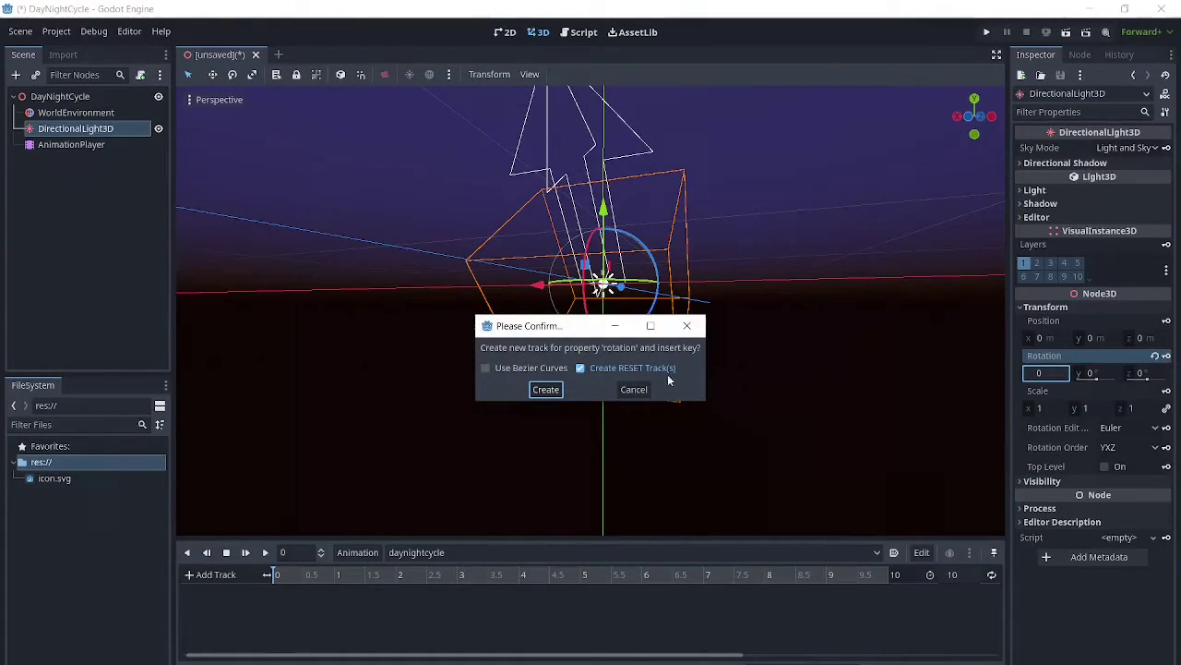
{"action": "left_click", "coordinate": [542, 390]}
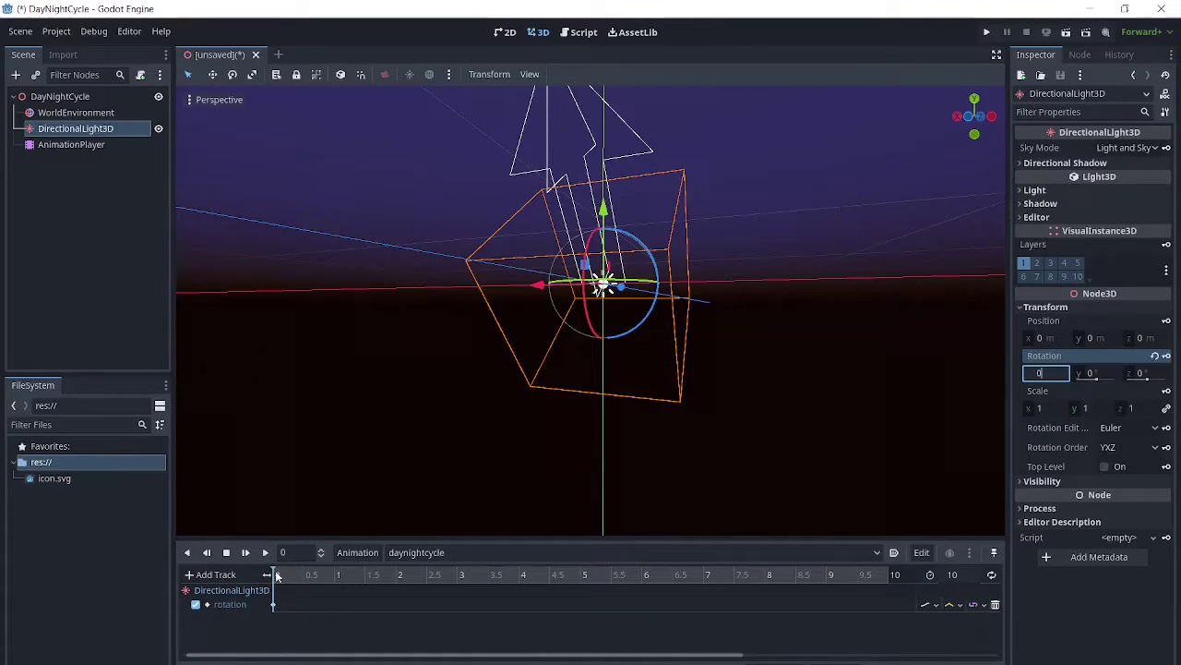
- At 10 seconds, set the light's X rotation to 360 and key it
{"action": "left_click", "coordinate": [381, 605]}
{"action": "left_click_drag", "start_coordinate": [378, 568], "coordinate": [893, 553]}
{"action": "left_click", "coordinate": [1042, 373]}
{"action": "type", "text": "360"}
{"action": "left_click", "coordinate": [1096, 338]}
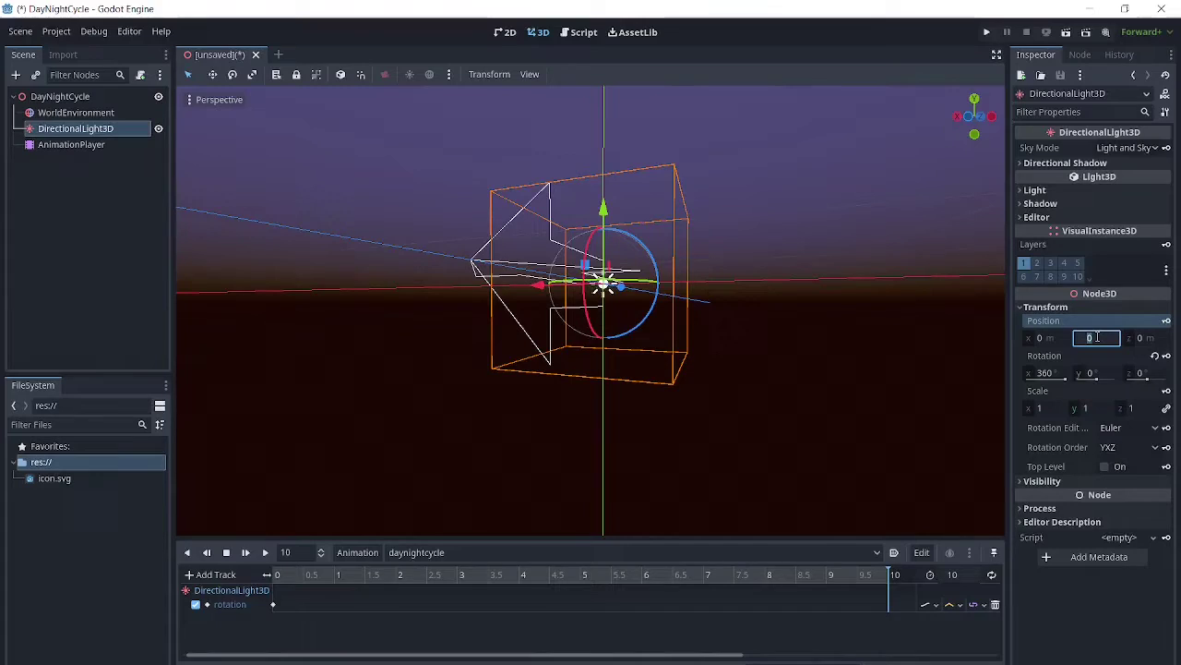
{"action": "left_click", "coordinate": [1167, 356]}
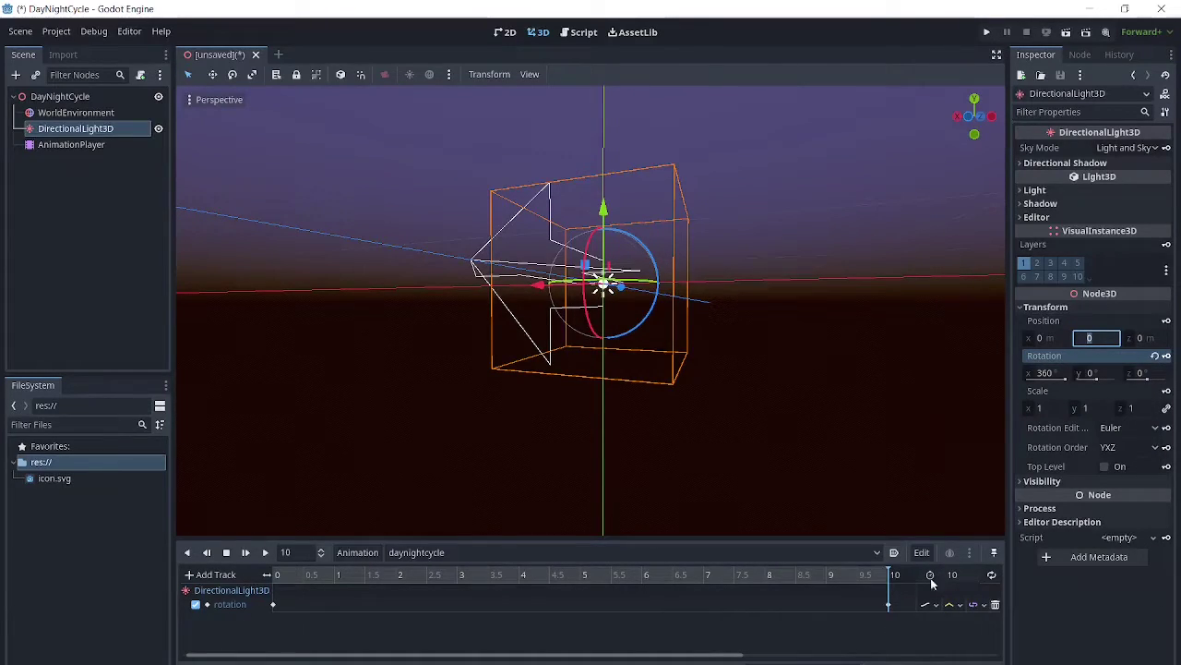
- Enable looping and autoplay on load, then preview the sun circling and pause
{"action": "left_click", "coordinate": [992, 576]}
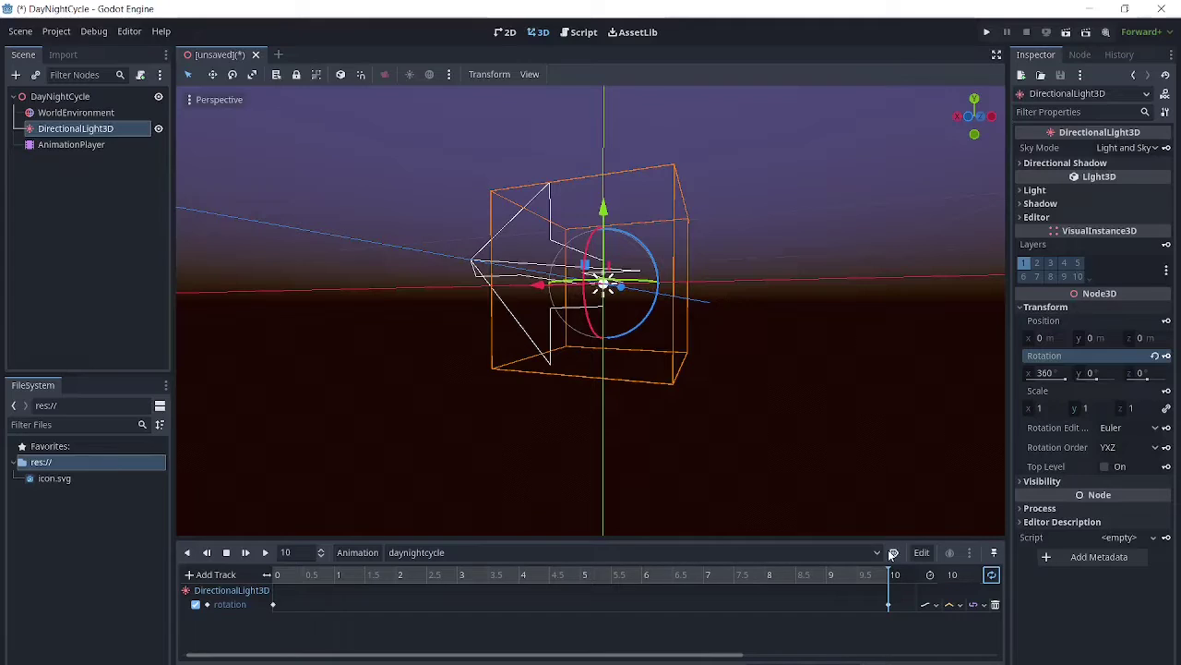
{"action": "left_click", "coordinate": [893, 551]}
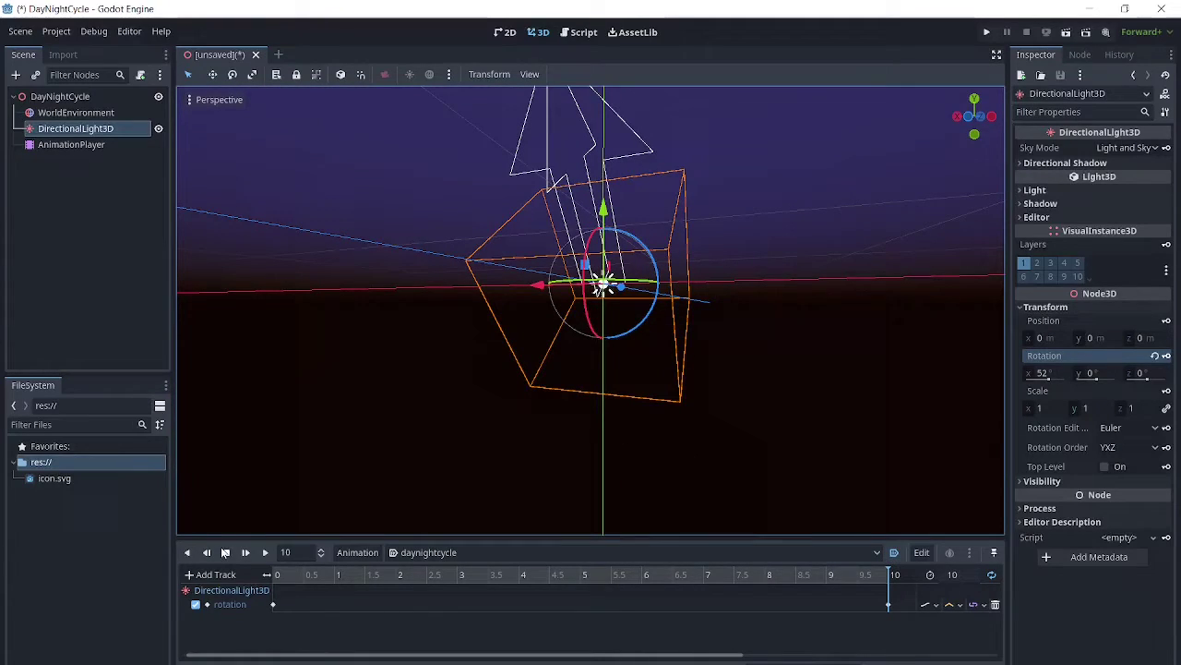
{"action": "left_click", "coordinate": [262, 552]}
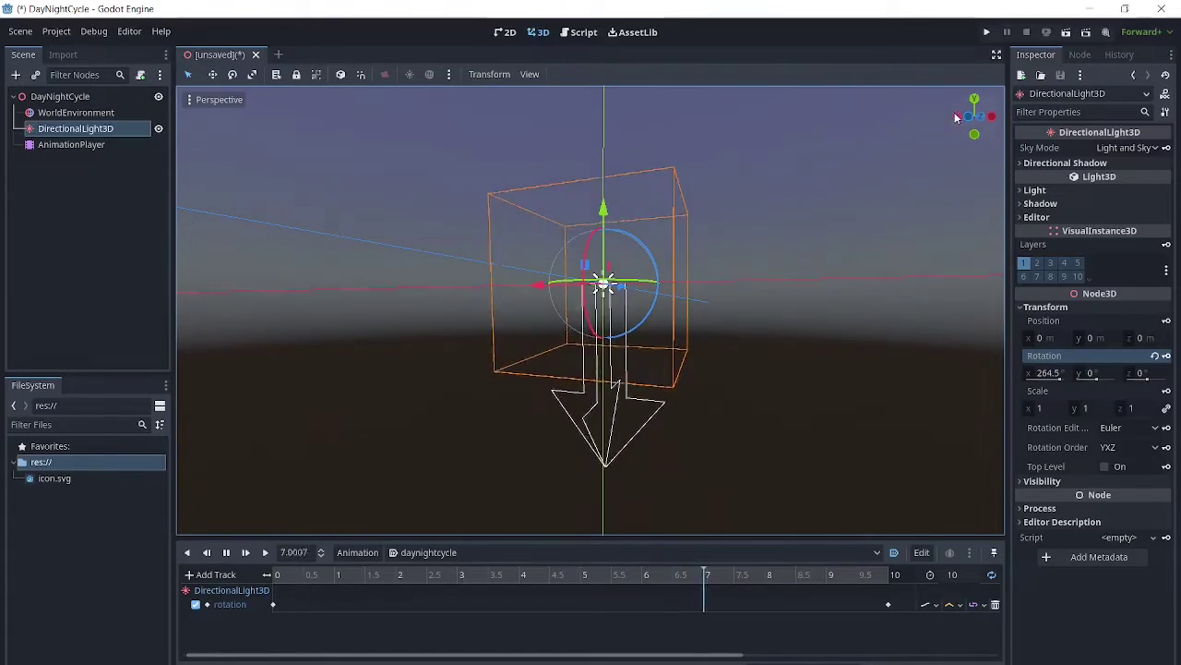
{"action": "left_click_drag", "start_coordinate": [960, 118], "coordinate": [962, 116]}
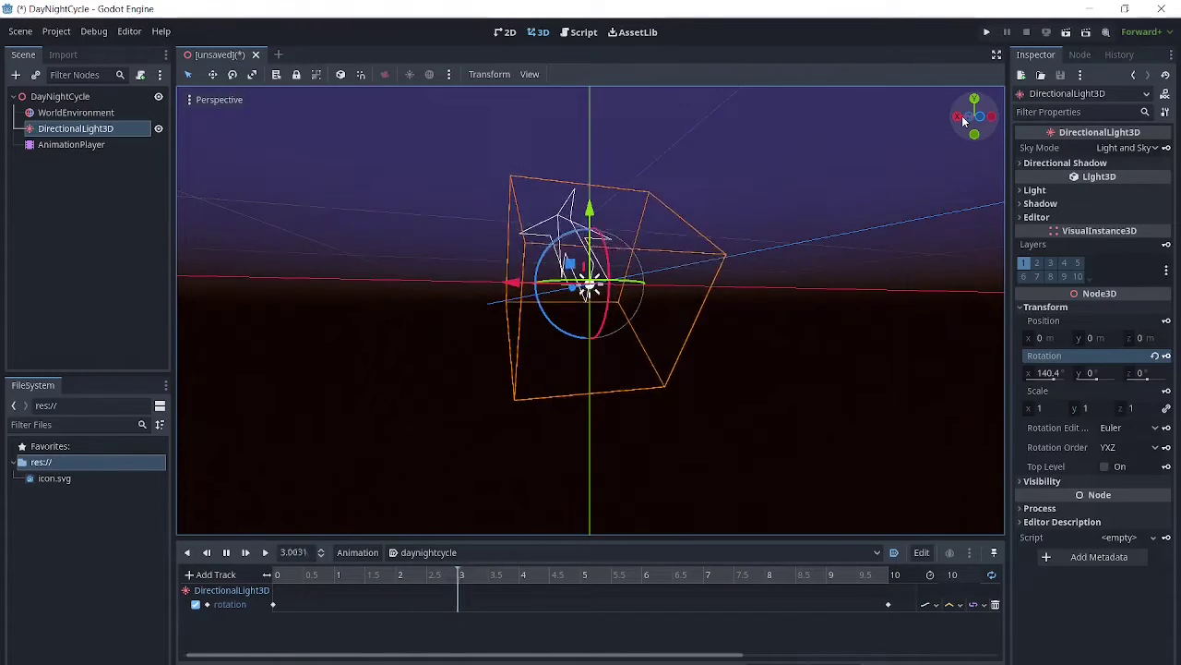
{"action": "left_click", "coordinate": [226, 552]}
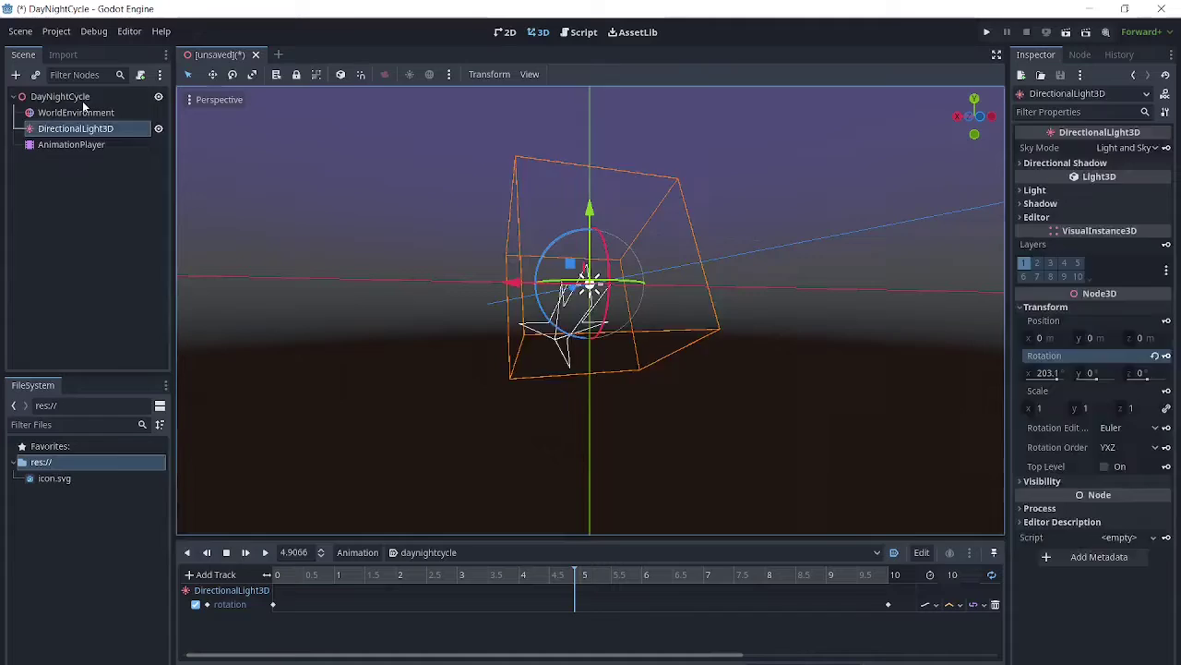
- Search 'camer' in Add Child Node and add a Camera3D under the DayNightCycle root
{"action": "left_click", "coordinate": [82, 101]}
{"action": "right_click", "coordinate": [83, 101]}
{"action": "left_click", "coordinate": [117, 112]}
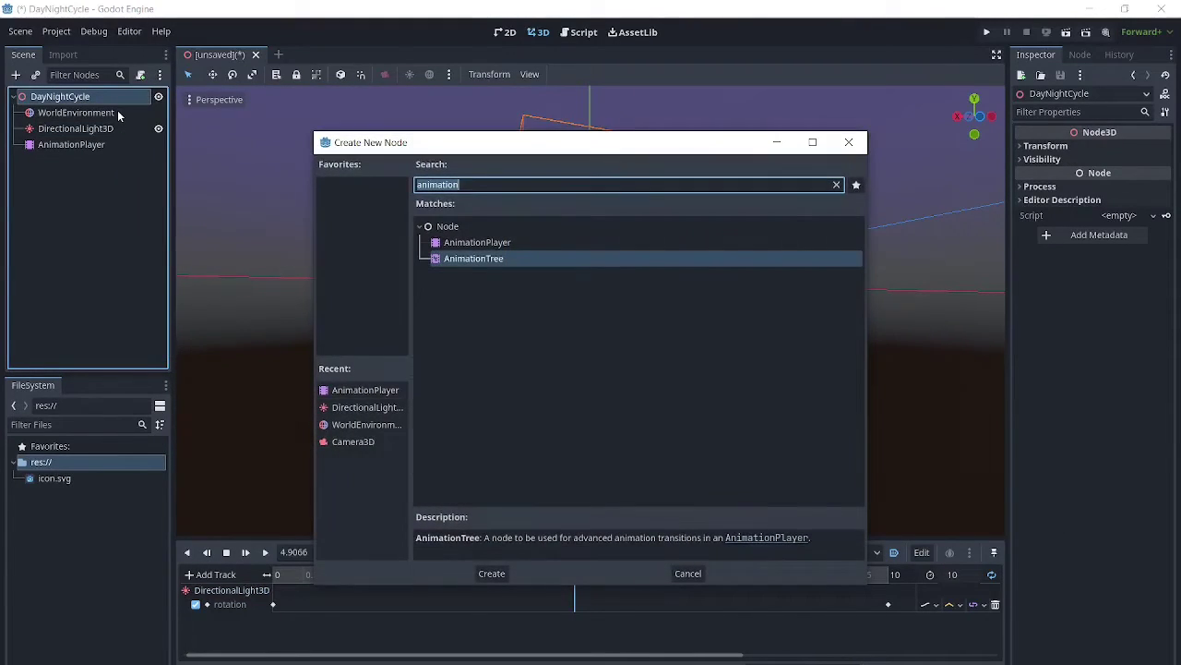
{"action": "key", "text": "BackSpace"}
{"action": "type", "text": "camer"}
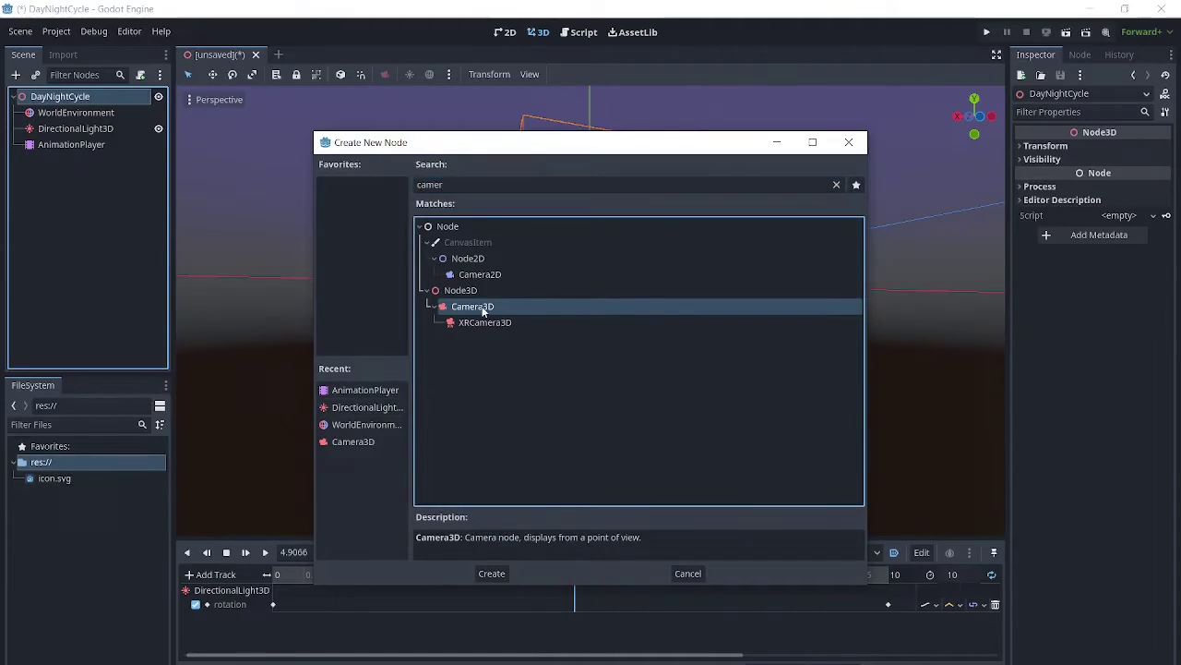
{"action": "double_click", "coordinate": [483, 310]}
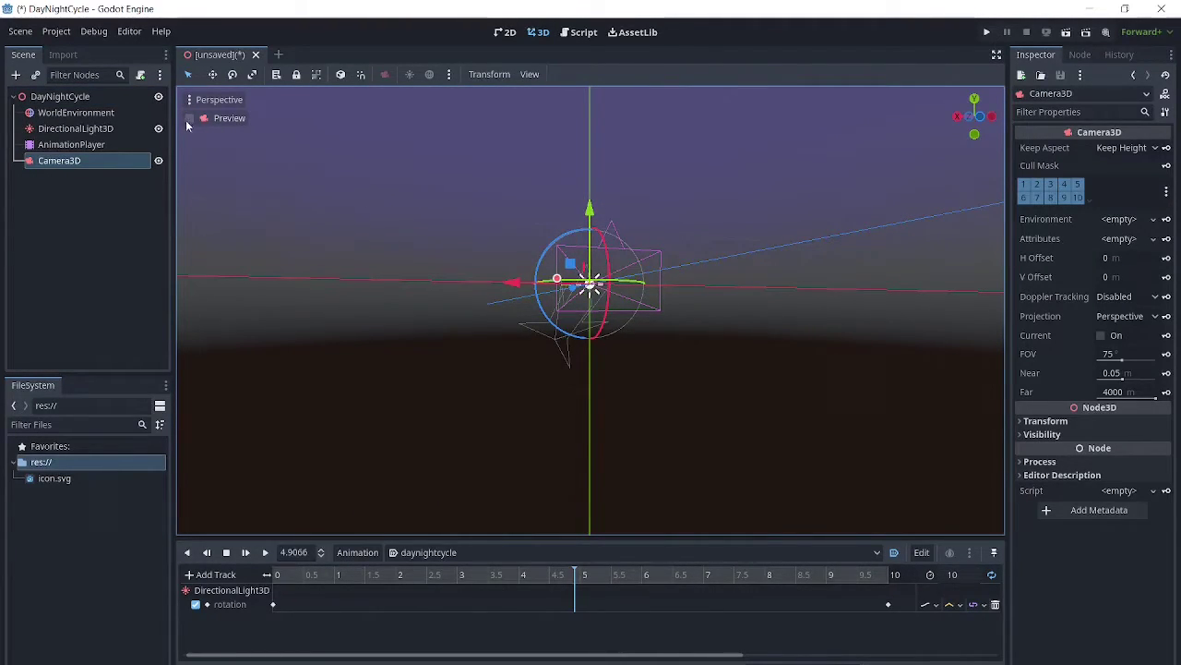
- Run the scene, saving it as day_night_cycle.tscn, and maximize the DayNightCycle game window
{"action": "left_click", "coordinate": [1066, 32]}
{"action": "left_click", "coordinate": [477, 573]}
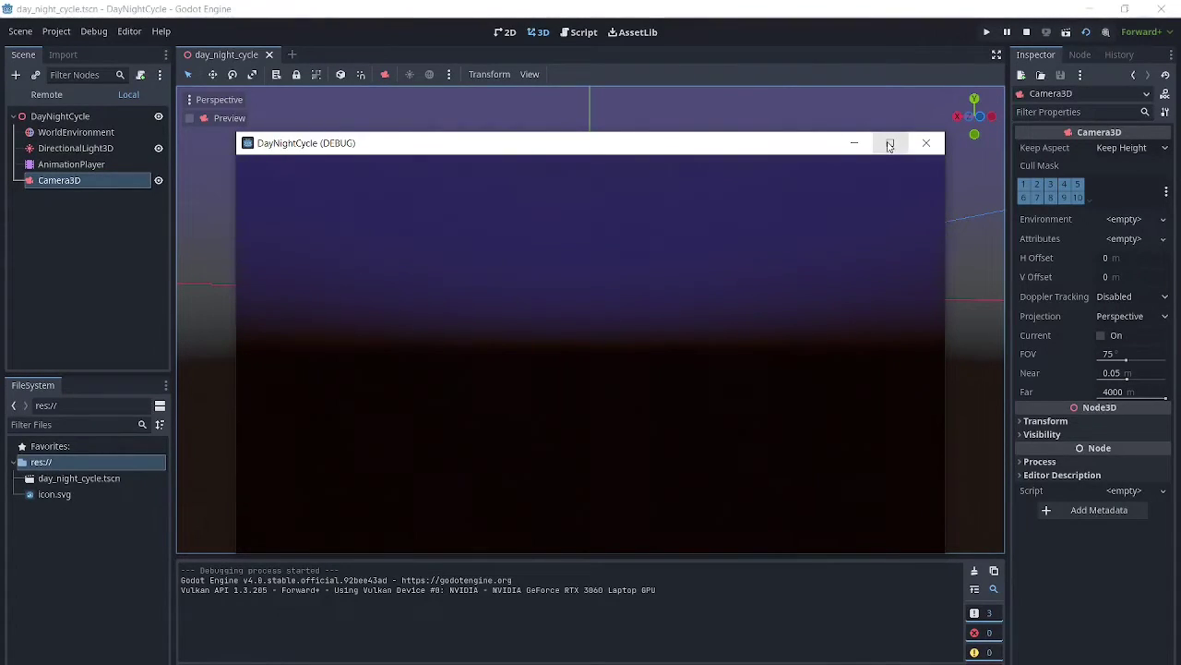
{"action": "right_click", "coordinate": [890, 146]}
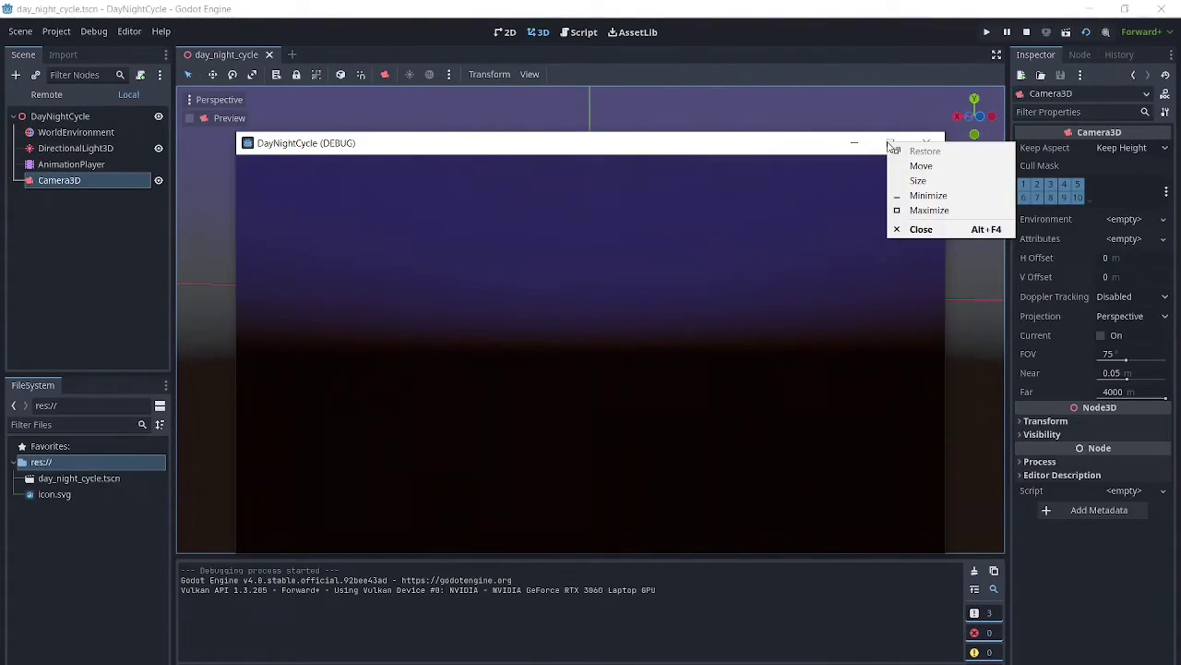
{"action": "left_click", "coordinate": [859, 127]}
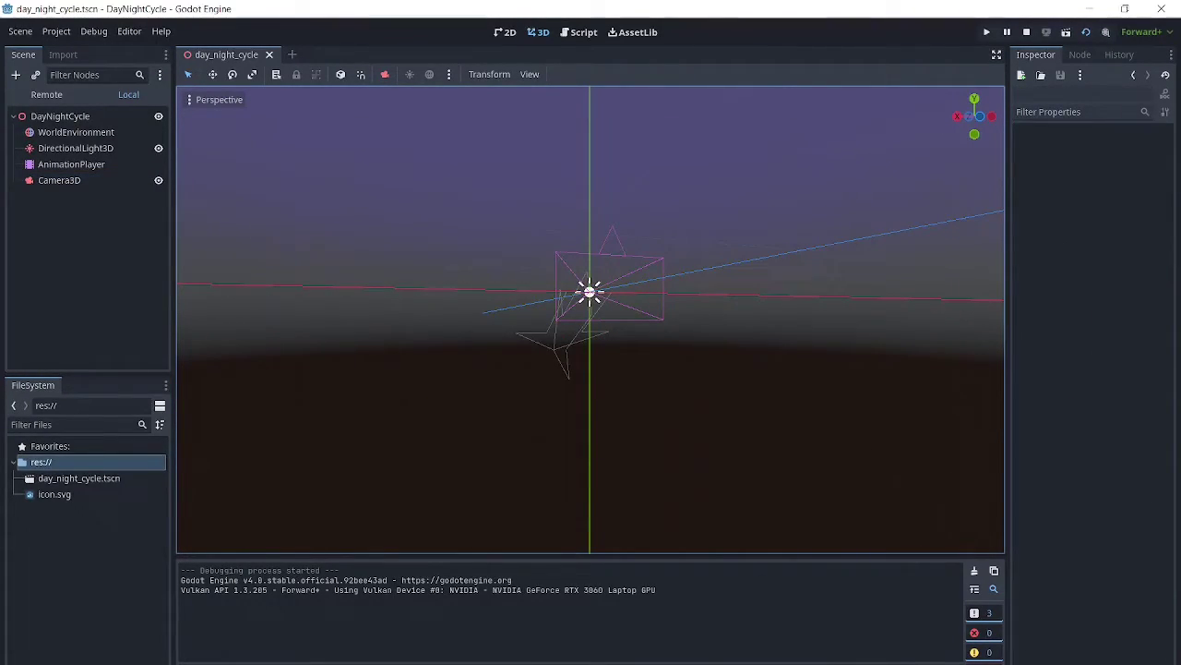
{"action": "mouse_move", "coordinate": [660, 664]}
{"action": "left_click", "coordinate": [744, 657]}
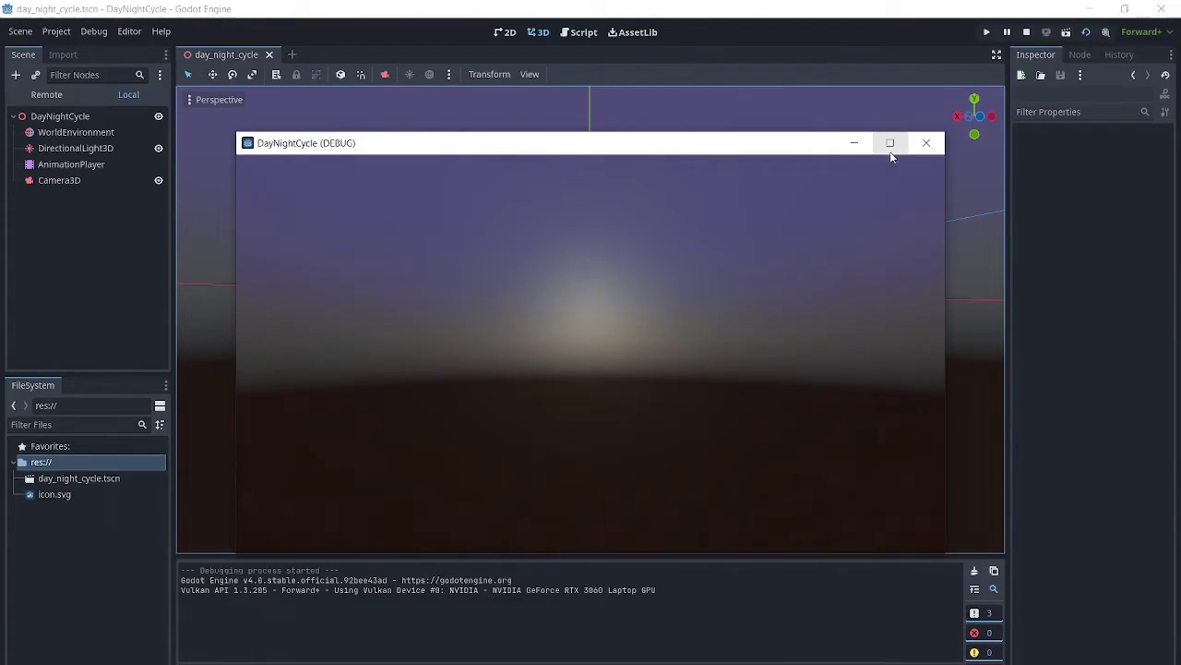
{"action": "left_click", "coordinate": [890, 147]}
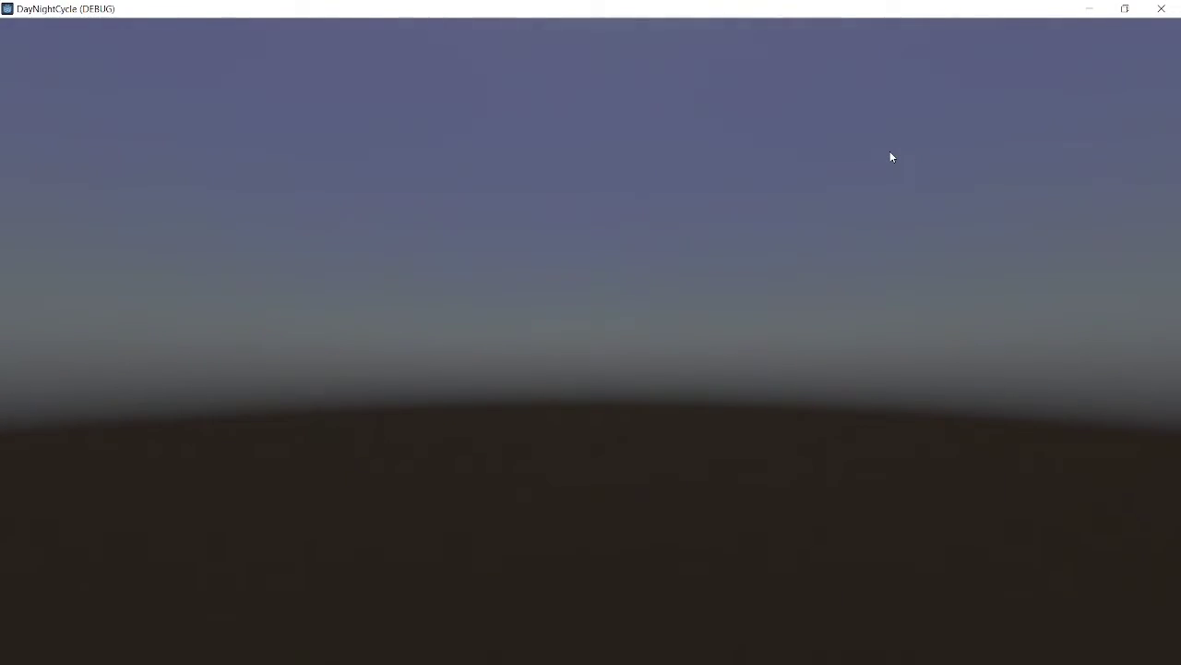